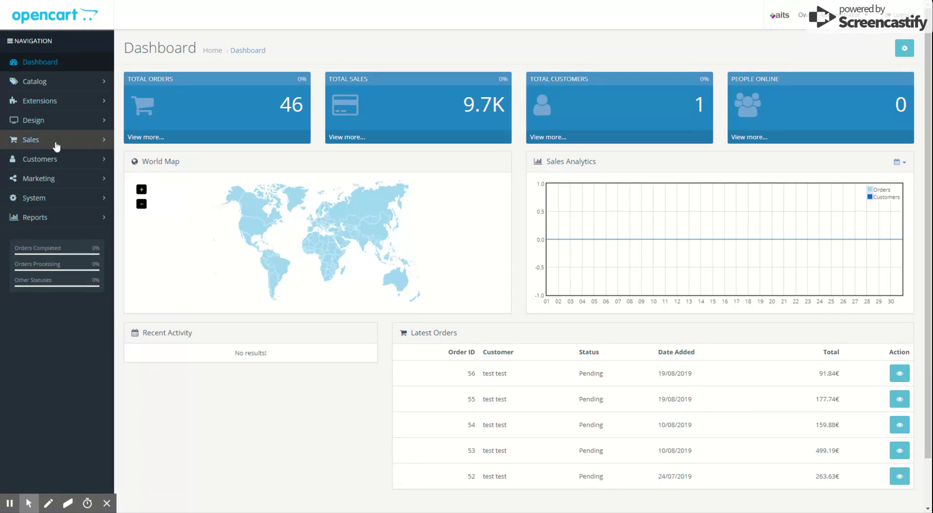
- Expand the Extensions menu in the admin sidebar
{"action": "left_click", "coordinate": [45, 106]}
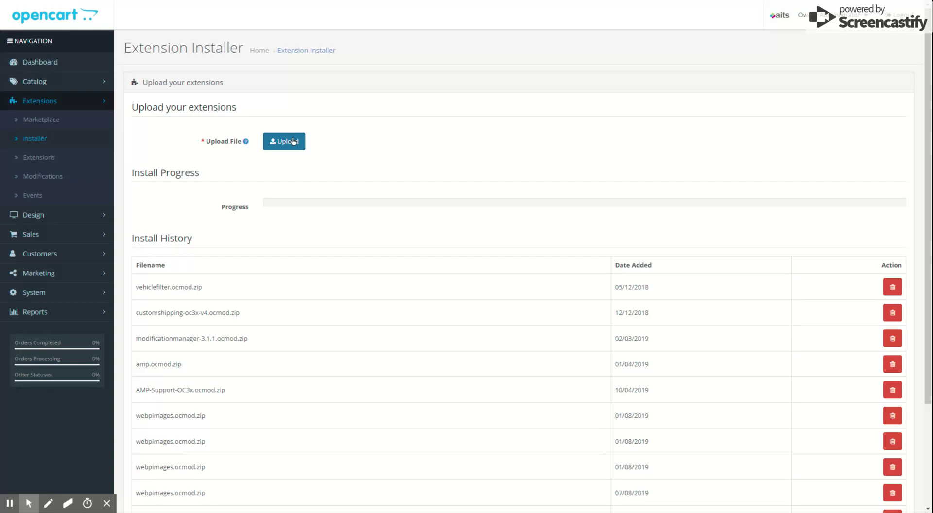
- Upload the extension's .ocmod.zip package through the Extension Installer
{"action": "double_click", "coordinate": [499, 143]}
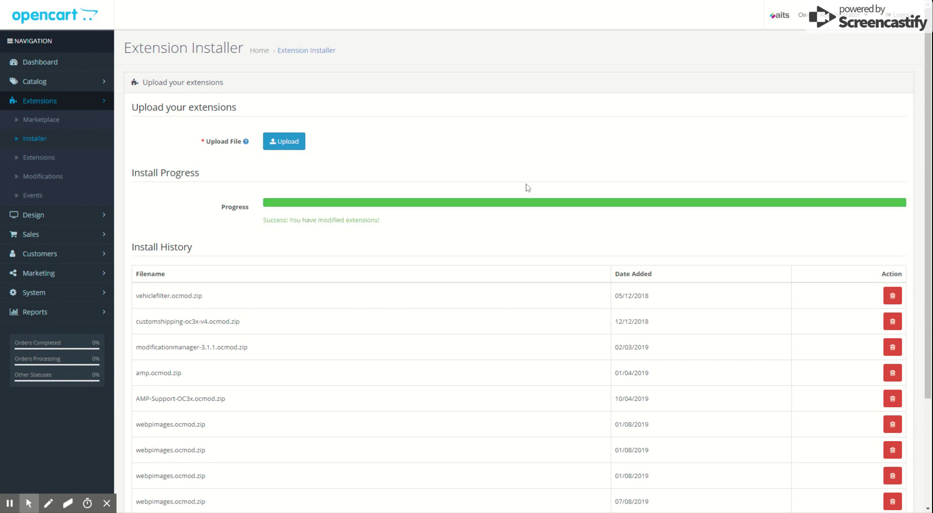
- Refresh the modification cache, then clear the theme and SASS caches from the Dashboard
{"action": "left_click", "coordinate": [42, 178]}
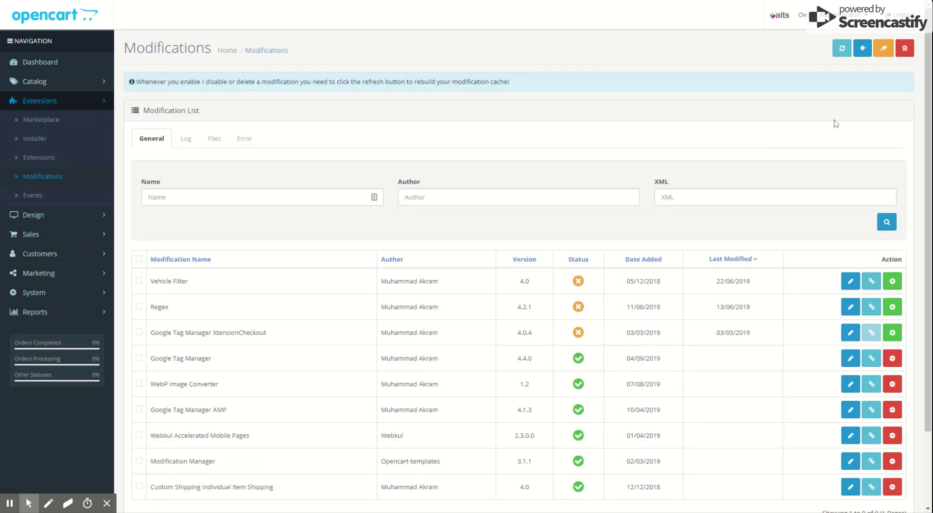
{"action": "left_click", "coordinate": [845, 54]}
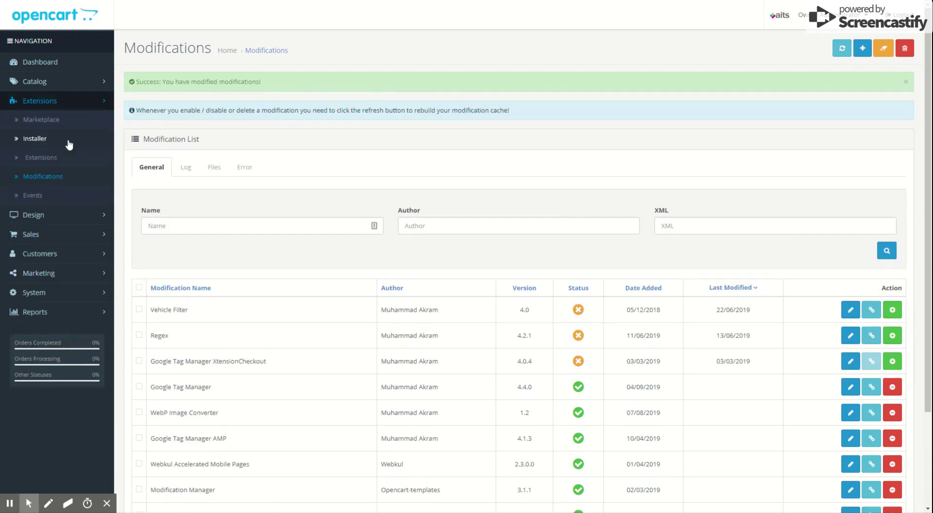
{"action": "left_click", "coordinate": [35, 63]}
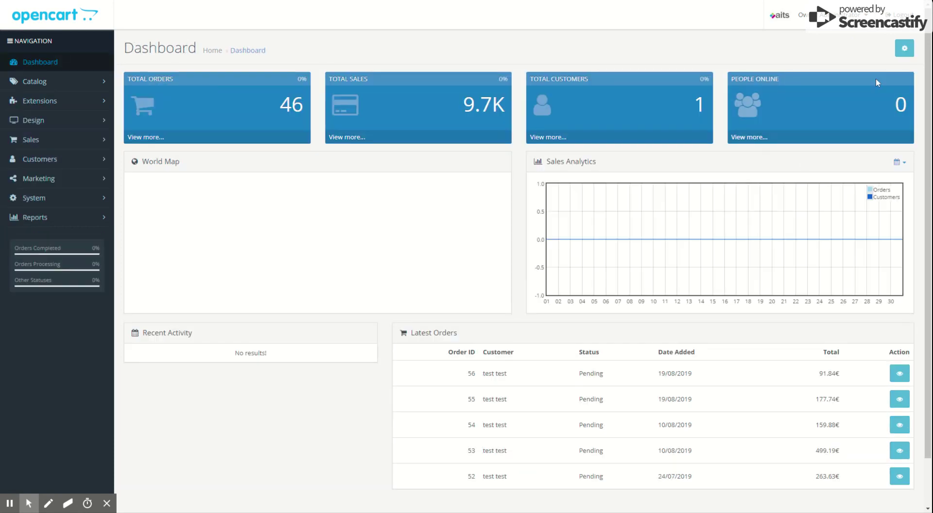
{"action": "left_click", "coordinate": [904, 48]}
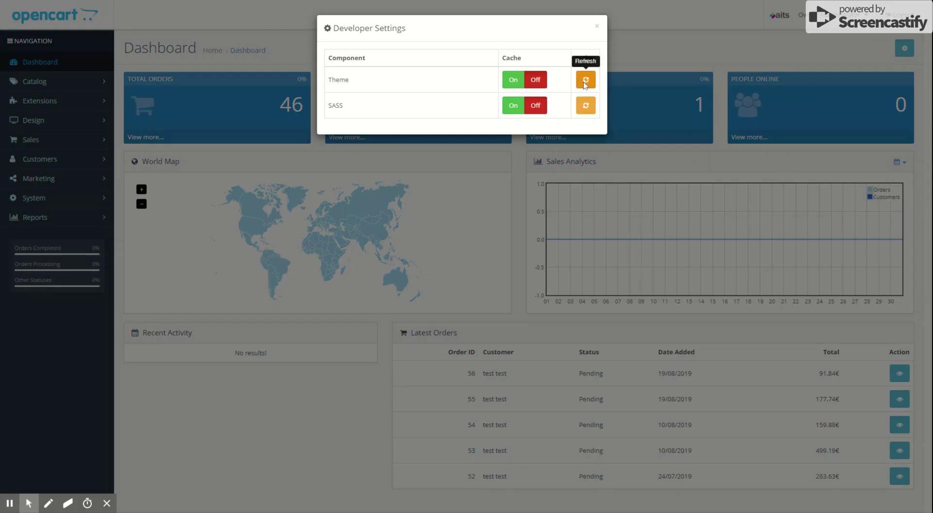
{"action": "left_click", "coordinate": [586, 80]}
{"action": "left_click", "coordinate": [587, 137]}
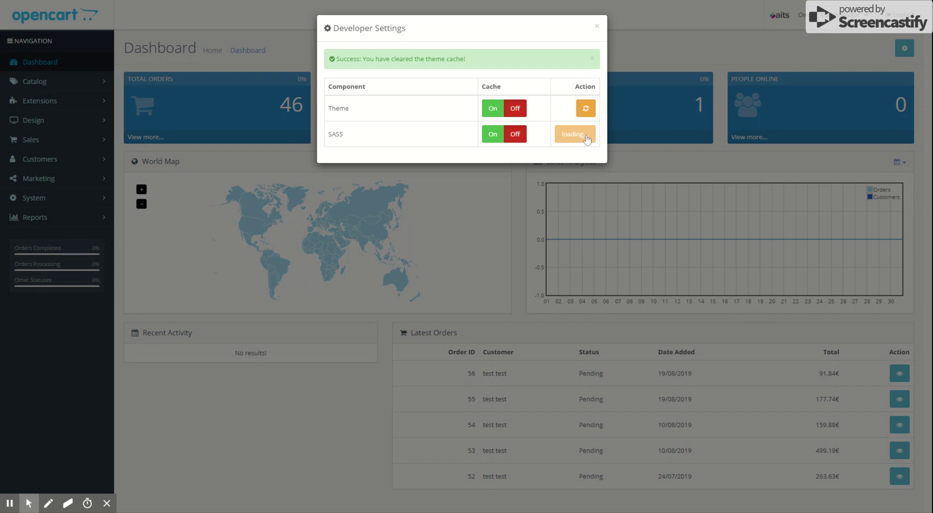
{"action": "left_click", "coordinate": [598, 28]}
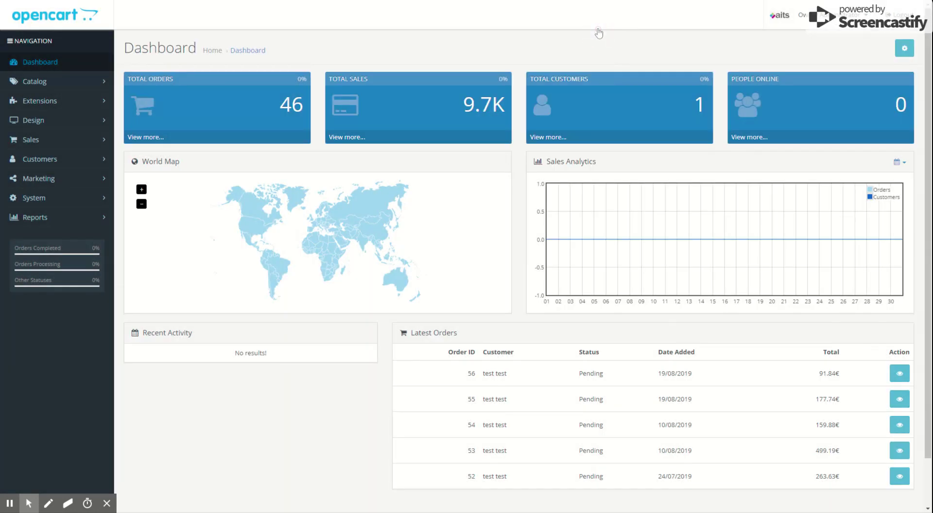
- Install Tag Manager v4.4.0 from the Analytics extensions list and check its two store rows
{"action": "left_click", "coordinate": [44, 100]}
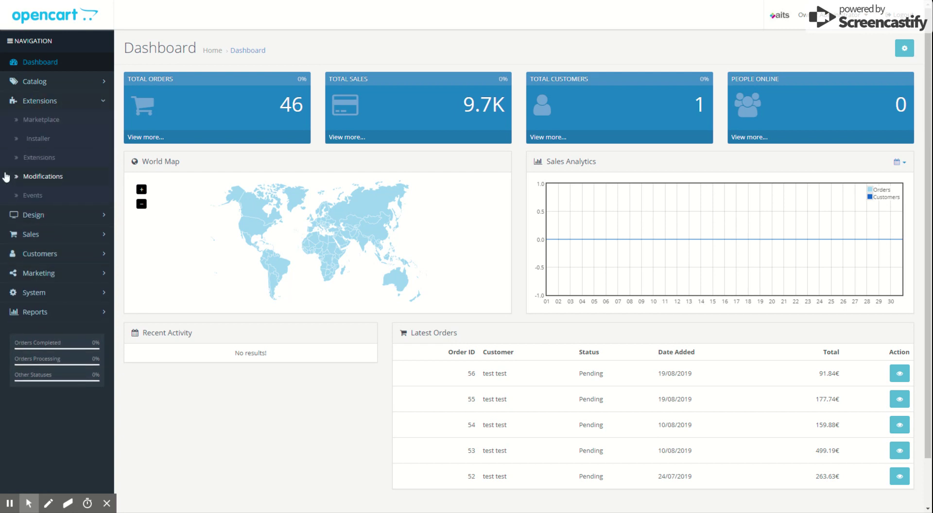
{"action": "left_click", "coordinate": [71, 167]}
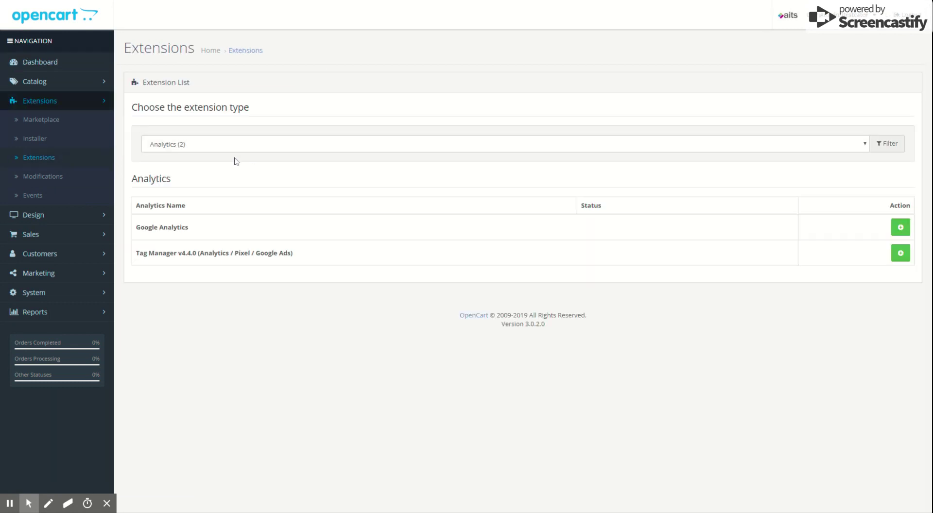
{"action": "left_click", "coordinate": [237, 143]}
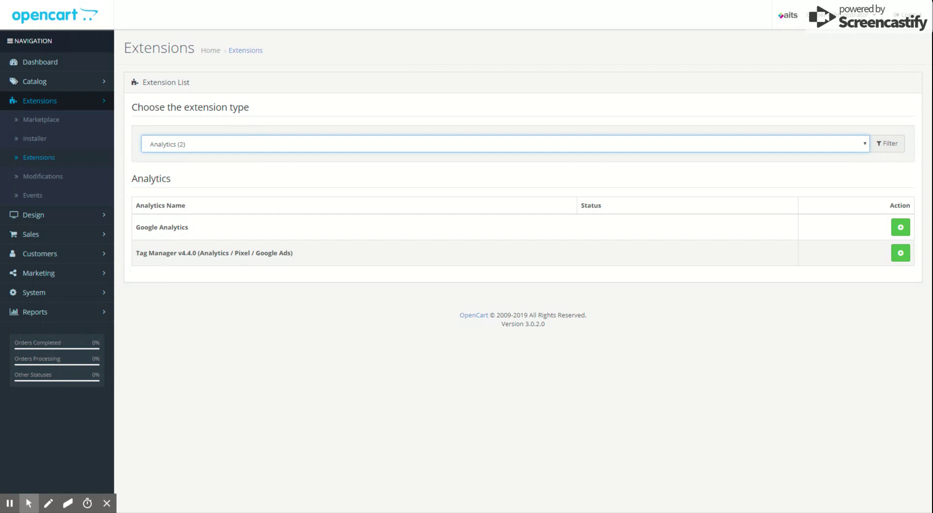
{"action": "left_click_drag", "start_coordinate": [134, 253], "coordinate": [474, 263]}
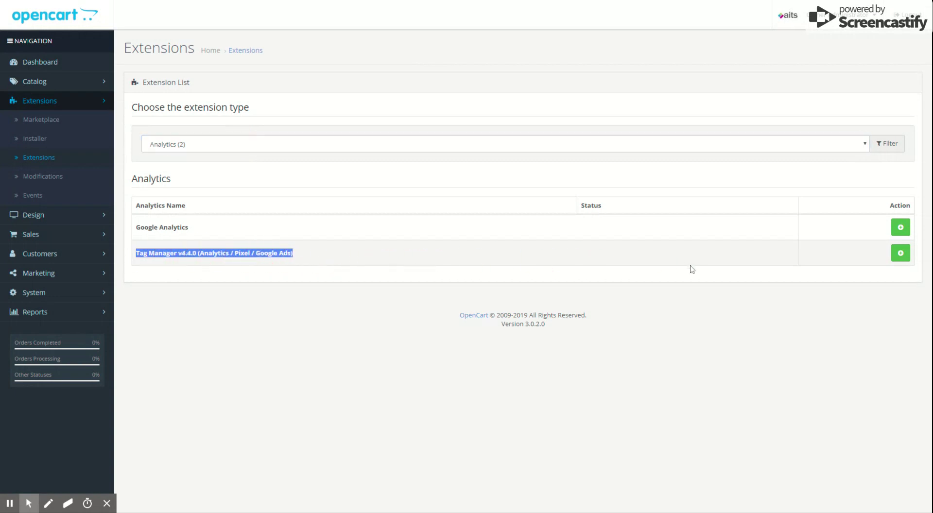
{"action": "left_click", "coordinate": [900, 257]}
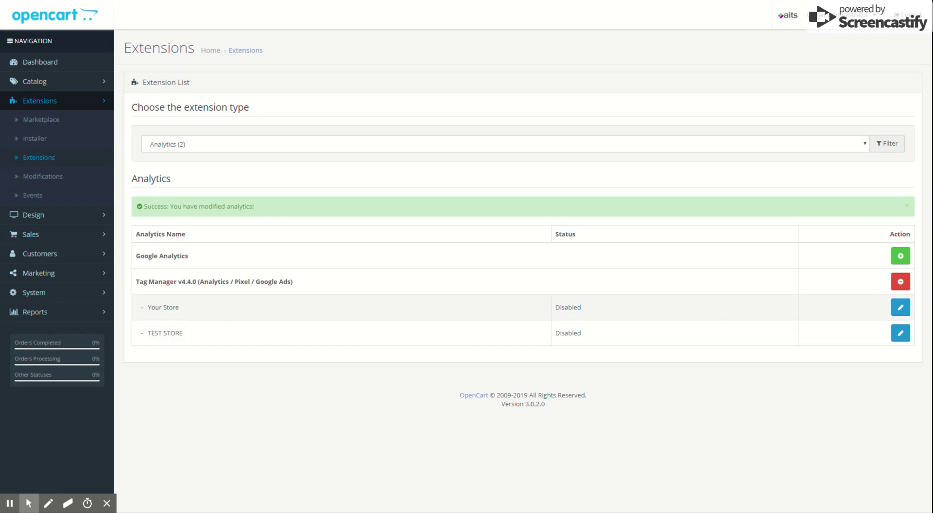
{"action": "left_click_drag", "start_coordinate": [147, 309], "coordinate": [814, 314]}
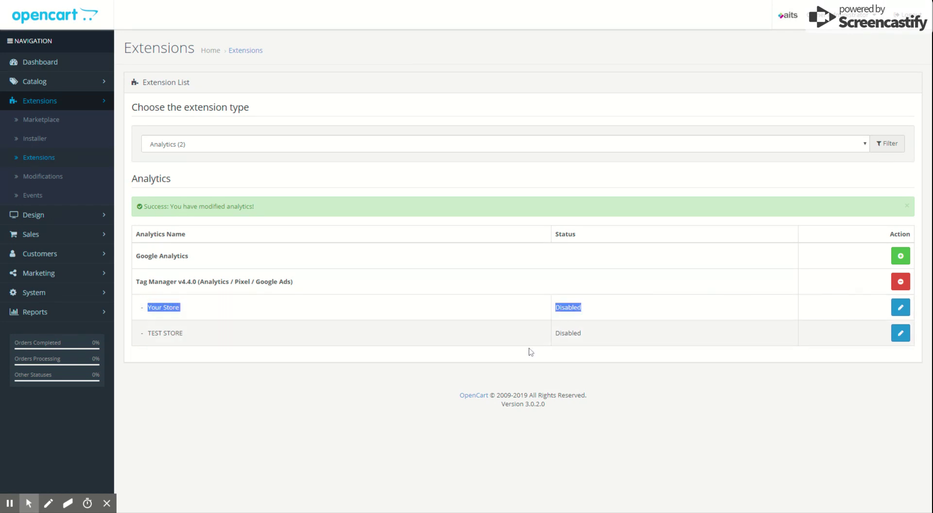
{"action": "left_click_drag", "start_coordinate": [145, 333], "coordinate": [645, 341]}
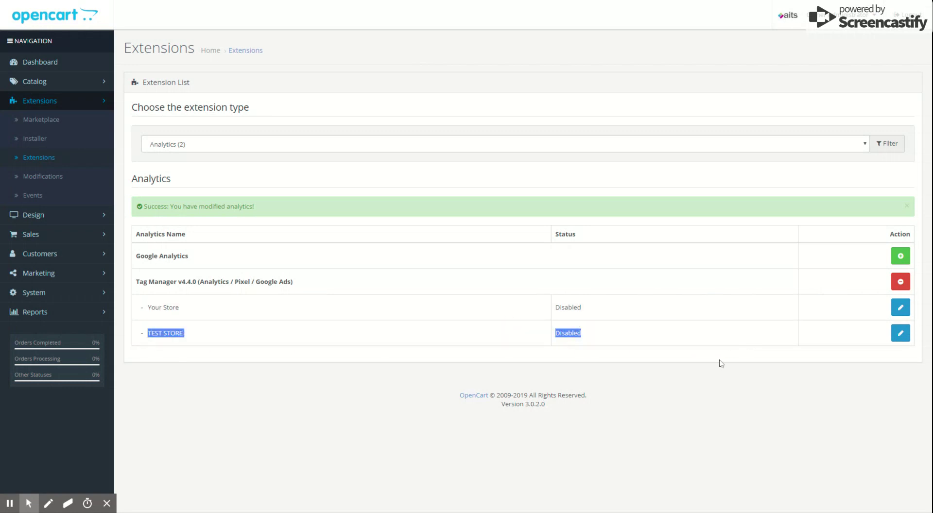
{"action": "left_click", "coordinate": [702, 413]}
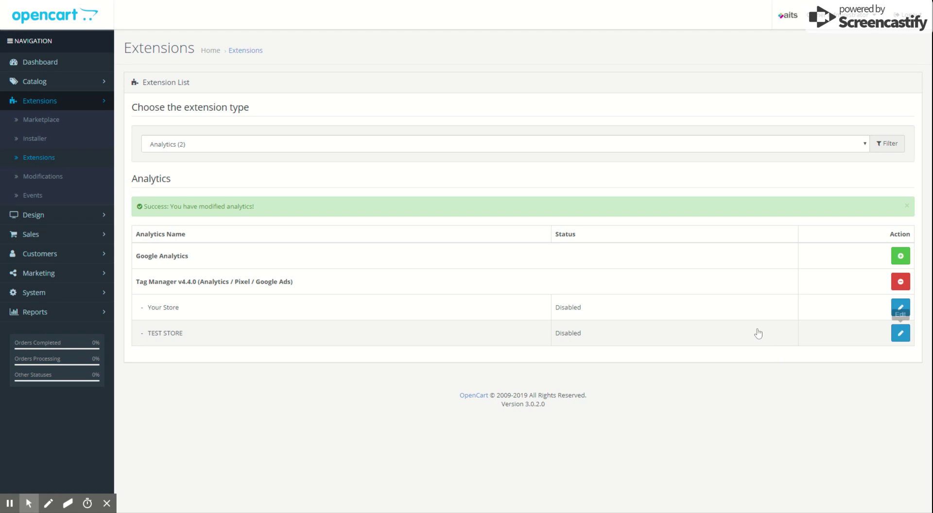
- Open Your Store's Tag Manager settings and browse the Google Marketing, Facebook Pixel and Popular Analytics tabs
{"action": "left_click", "coordinate": [899, 308]}
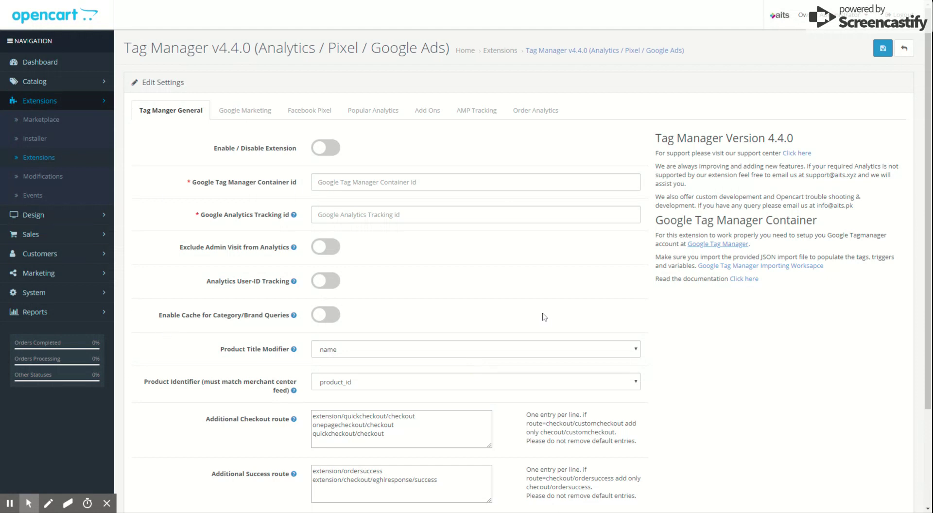
{"action": "scroll", "coordinate": [596, 304], "scroll_direction": "down", "scroll_amount": 1}
{"action": "scroll", "coordinate": [597, 304], "scroll_direction": "down", "scroll_amount": 2}
{"action": "scroll", "coordinate": [596, 304], "scroll_direction": "up", "scroll_amount": 4}
{"action": "left_click", "coordinate": [246, 111]}
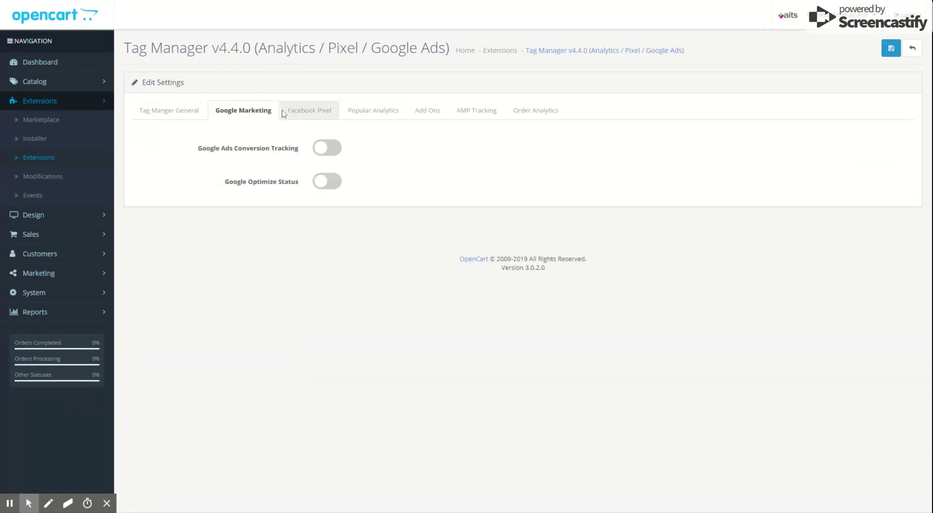
{"action": "left_click", "coordinate": [311, 111]}
{"action": "left_click", "coordinate": [399, 117]}
{"action": "left_click", "coordinate": [170, 111]}
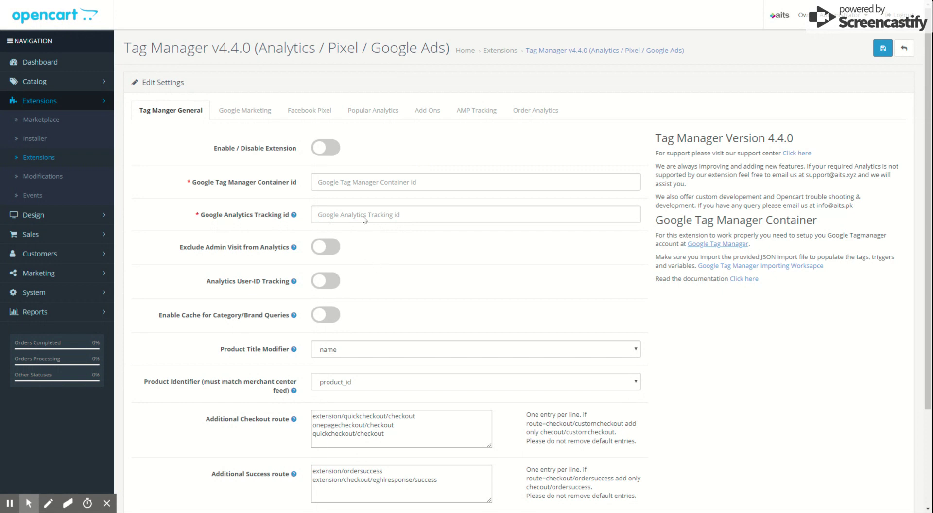
- Enter the GTM container ID and paste the Google Analytics tracking ID on the General tab
{"action": "left_click", "coordinate": [374, 185]}
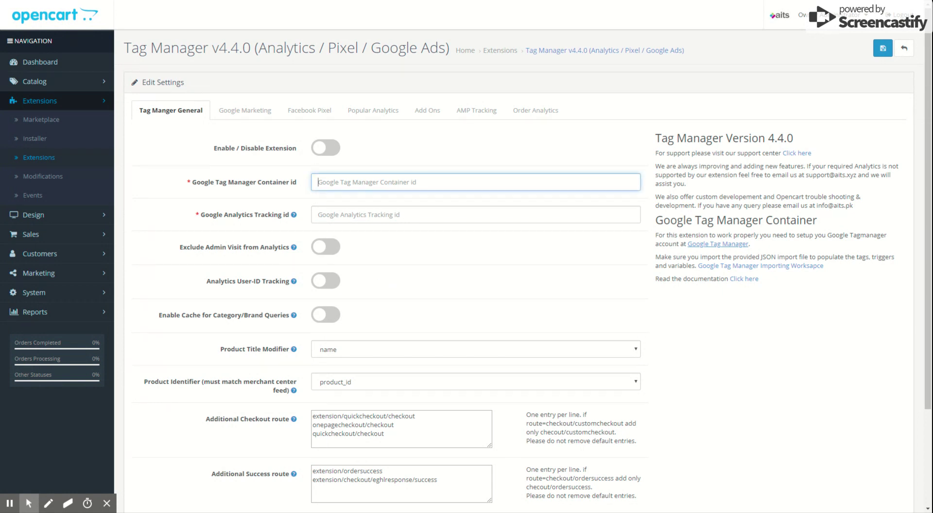
{"action": "type", "text": "GTM-PNBC"}
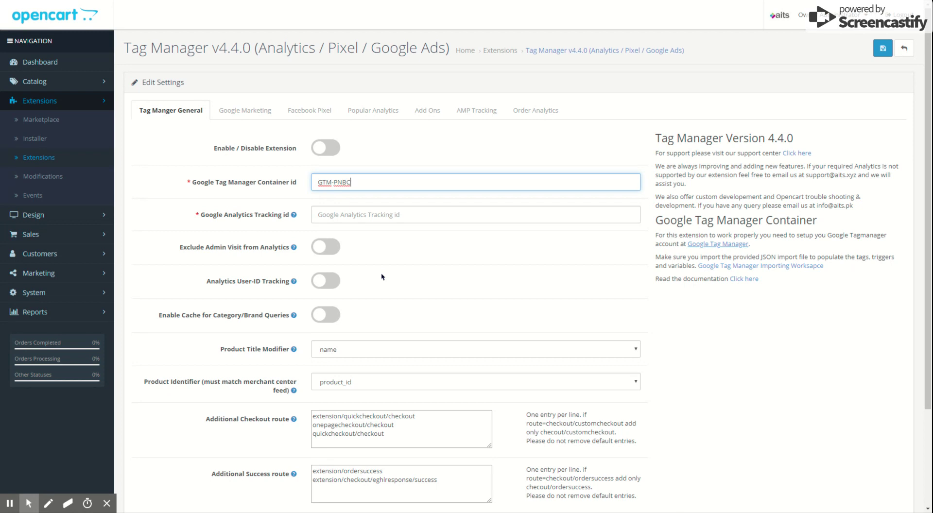
{"action": "type", "text": "5FW"}
{"action": "left_click", "coordinate": [379, 221]}
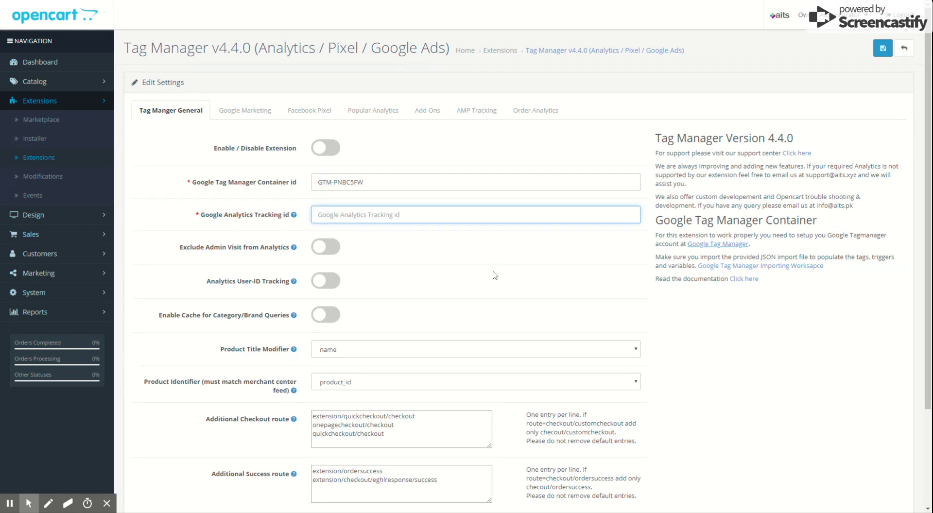
{"action": "key", "text": "alt+Tab"}
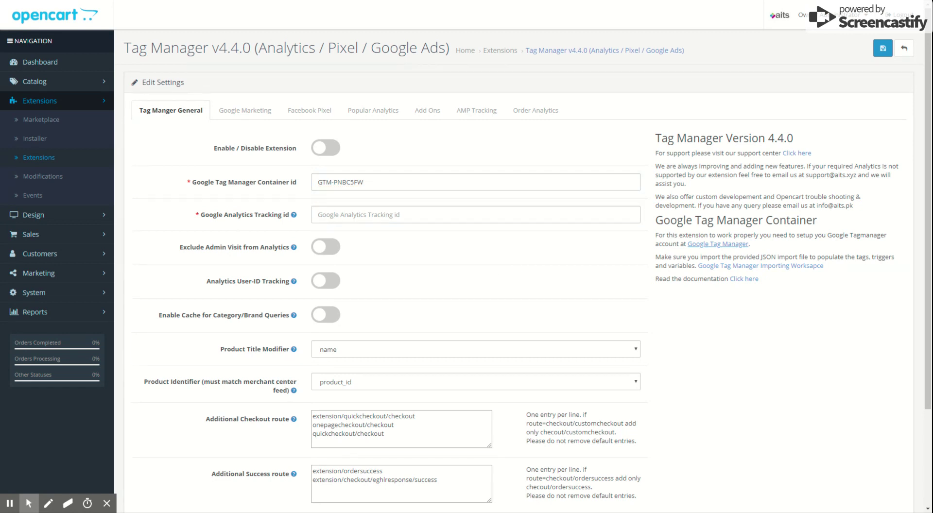
{"action": "key", "text": "alt+Tab"}
{"action": "key", "text": "ctrl+v"}
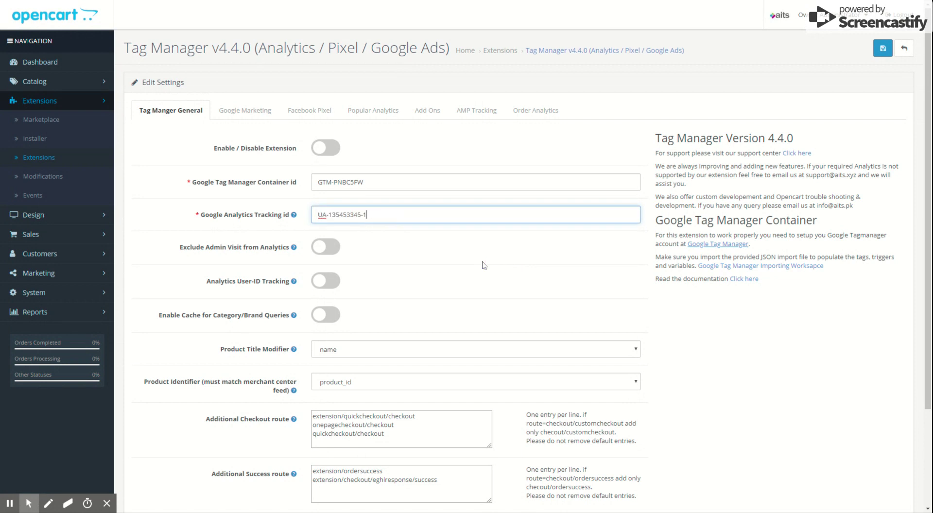
- Enable the extension, leave Exclude Admin Visit off, and turn on category/brand query caching
{"action": "left_click", "coordinate": [327, 154]}
{"action": "scroll", "coordinate": [460, 250], "scroll_direction": "down", "scroll_amount": 3}
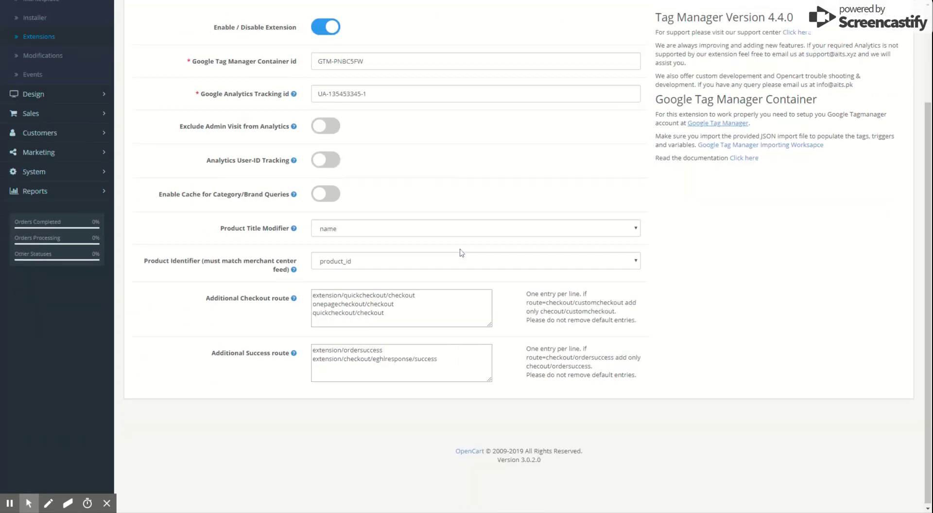
{"action": "scroll", "coordinate": [461, 252], "scroll_direction": "up", "scroll_amount": 3}
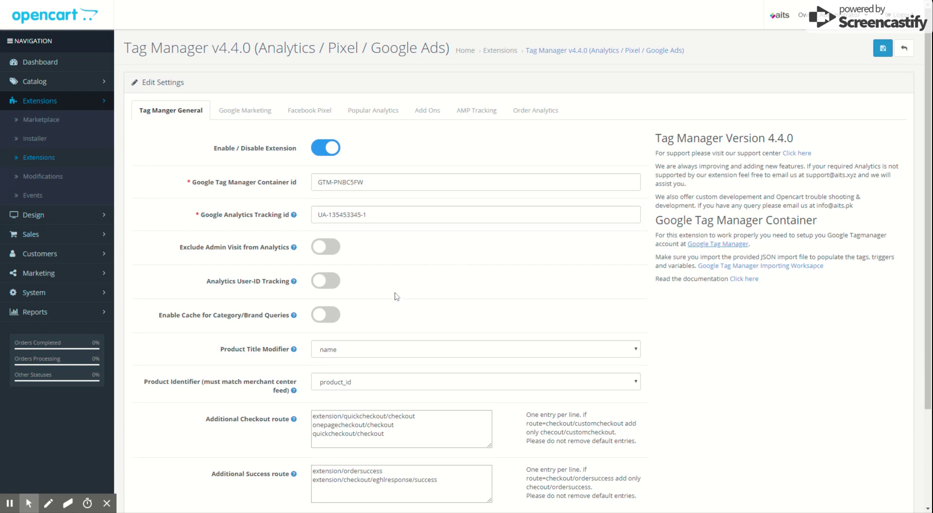
{"action": "mouse_move", "coordinate": [203, 322]}
{"action": "mouse_move", "coordinate": [250, 249]}
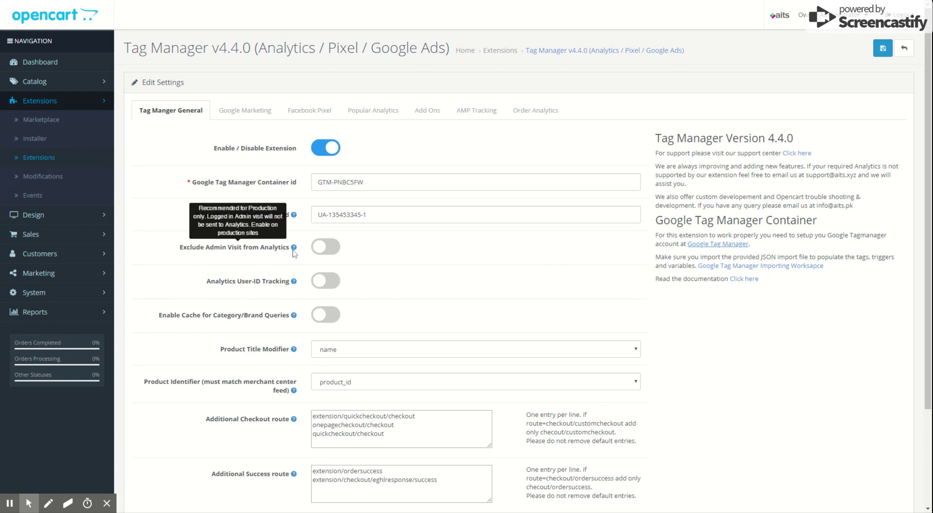
{"action": "left_click", "coordinate": [323, 250]}
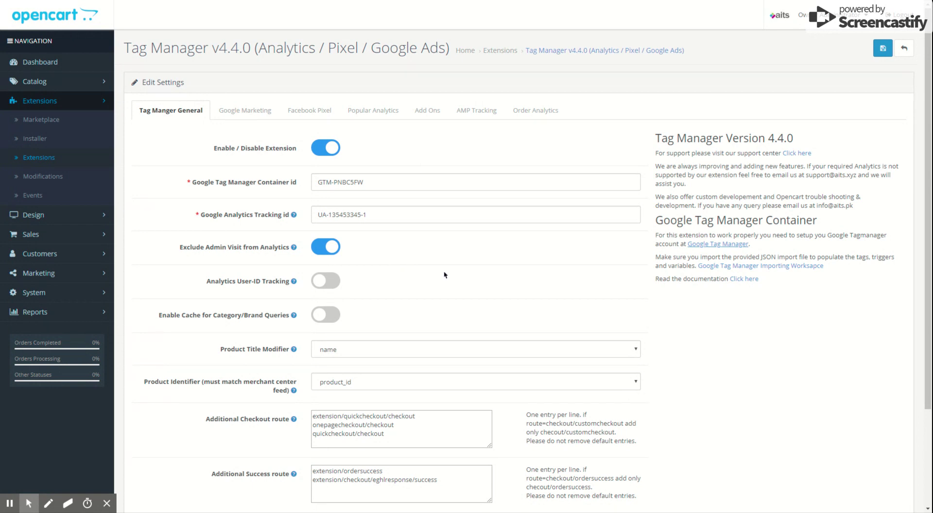
{"action": "left_click", "coordinate": [322, 252]}
{"action": "mouse_move", "coordinate": [295, 283]}
{"action": "left_click", "coordinate": [328, 318]}
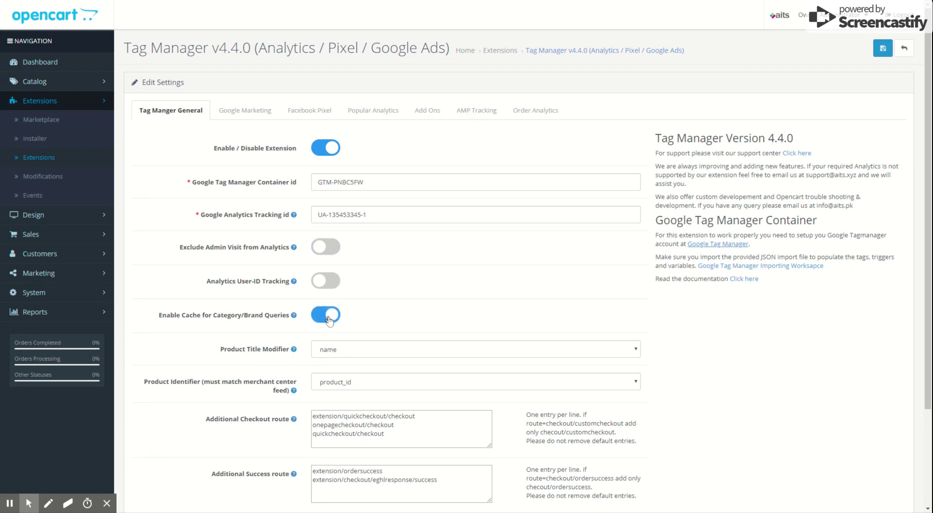
{"action": "scroll", "coordinate": [403, 319], "scroll_direction": "down", "scroll_amount": 1}
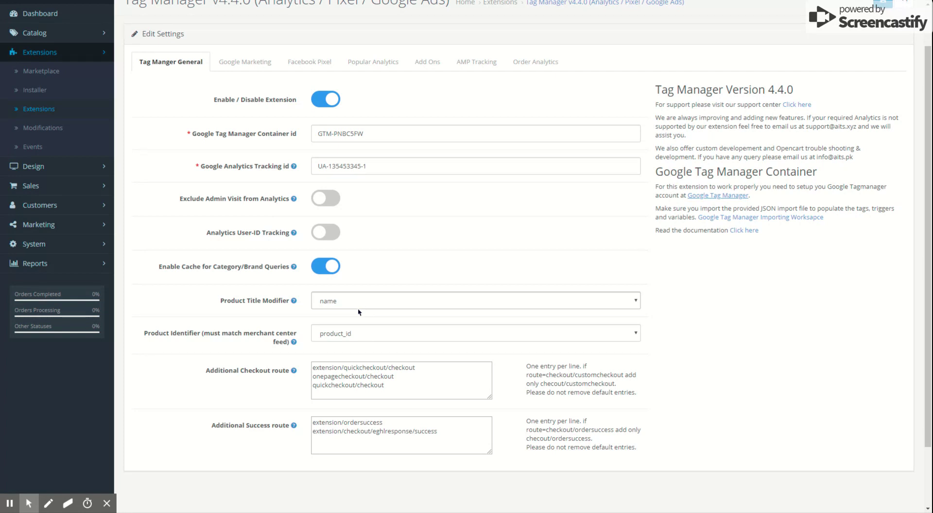
{"action": "left_click", "coordinate": [358, 308]}
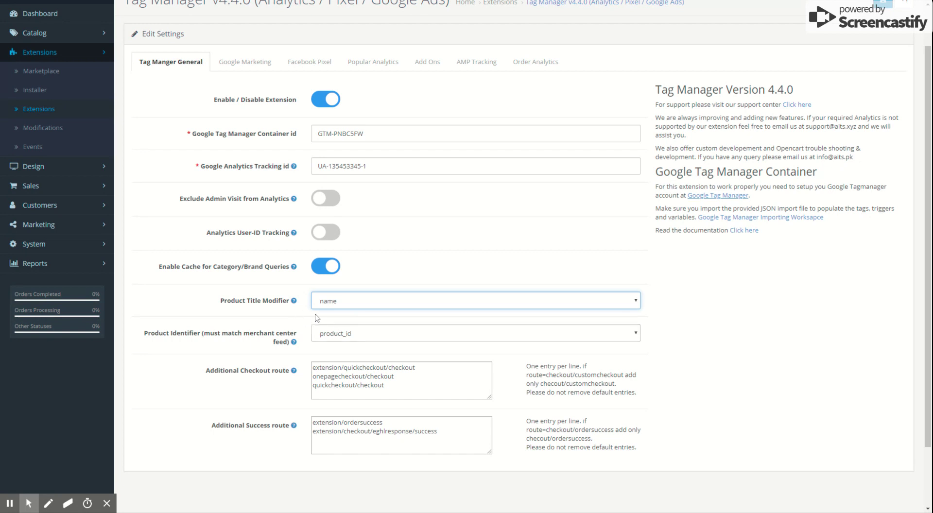
{"action": "left_click", "coordinate": [685, 313]}
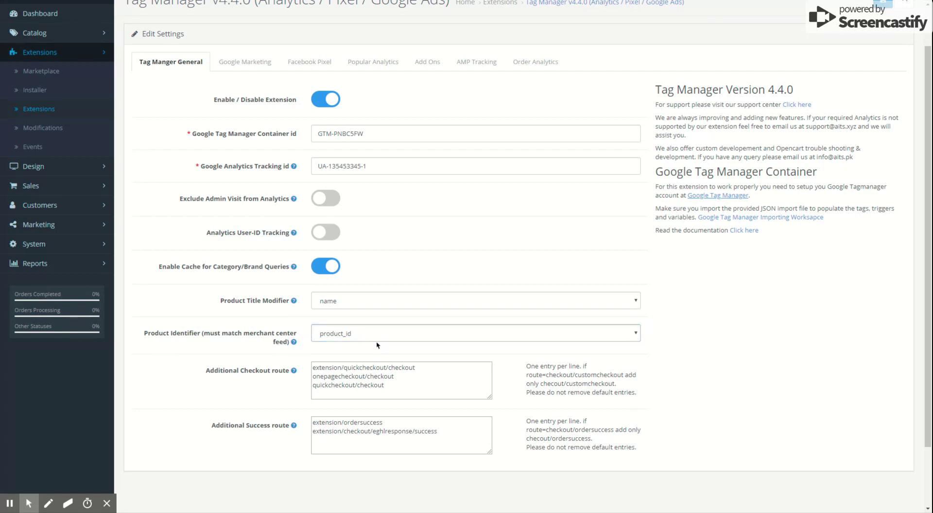
{"action": "left_click", "coordinate": [376, 341]}
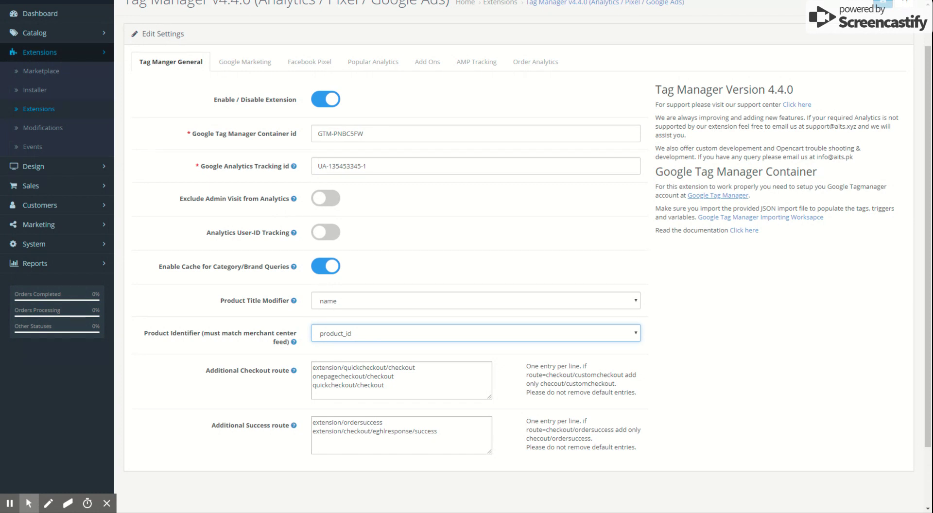
{"action": "left_click", "coordinate": [406, 319]}
{"action": "left_click", "coordinate": [393, 331]}
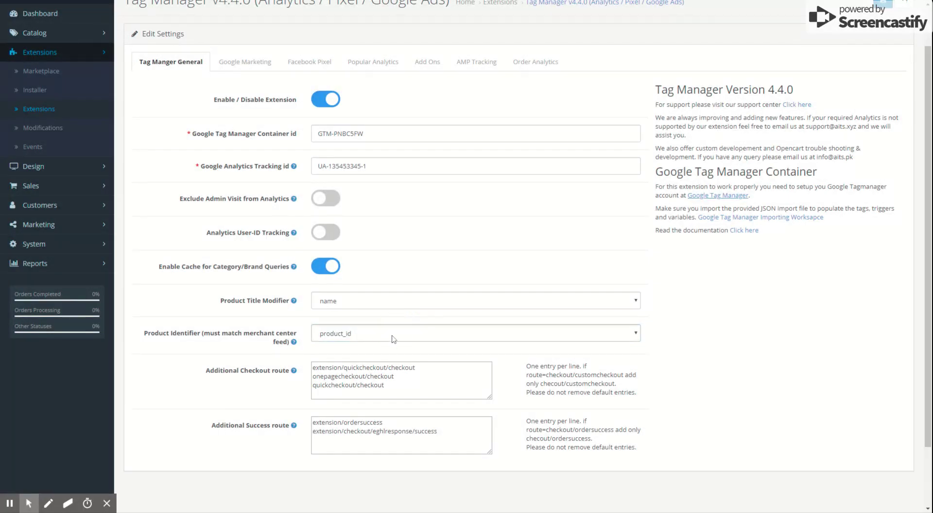
{"action": "left_click", "coordinate": [656, 336]}
{"action": "left_click", "coordinate": [656, 336]}
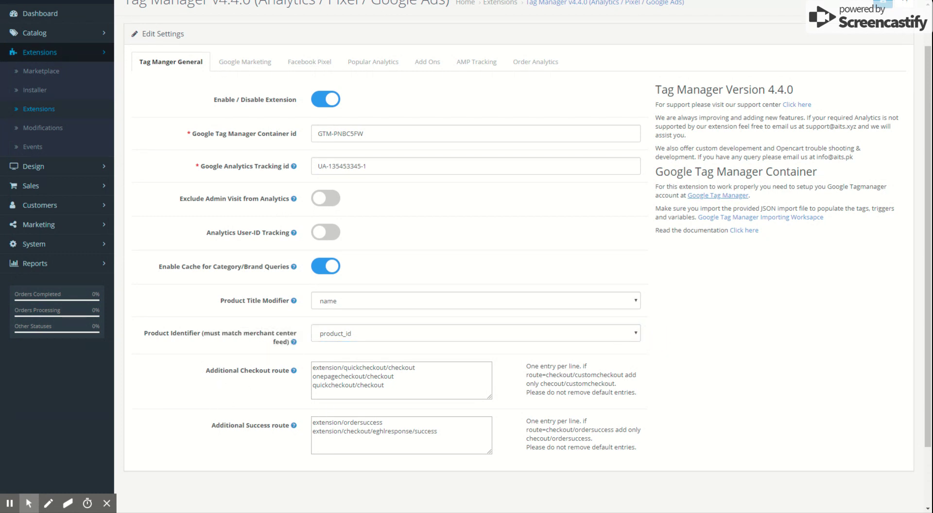
- Enlarge the Additional Checkout route box to review its default routes without changing them
{"action": "left_click_drag", "start_coordinate": [383, 385], "coordinate": [314, 368]}
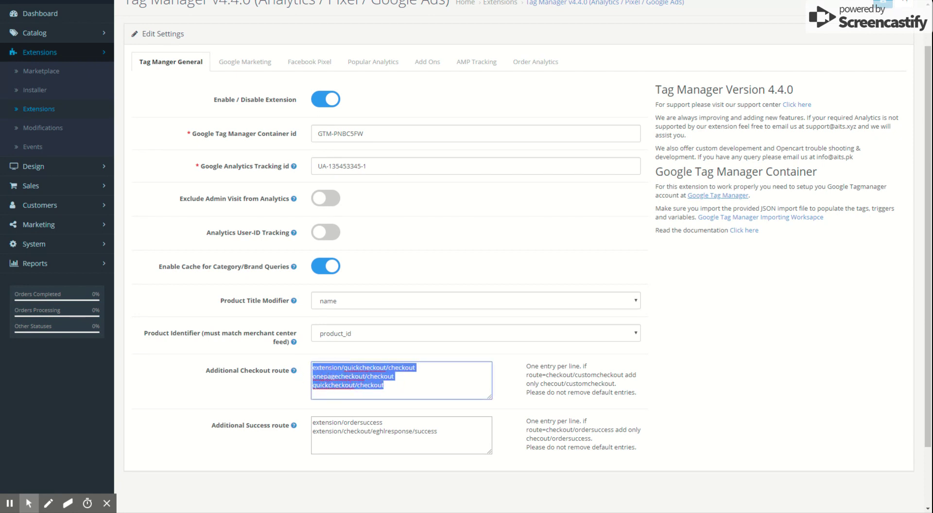
{"action": "left_click_drag", "start_coordinate": [438, 431], "coordinate": [317, 421]}
{"action": "left_click", "coordinate": [385, 384]}
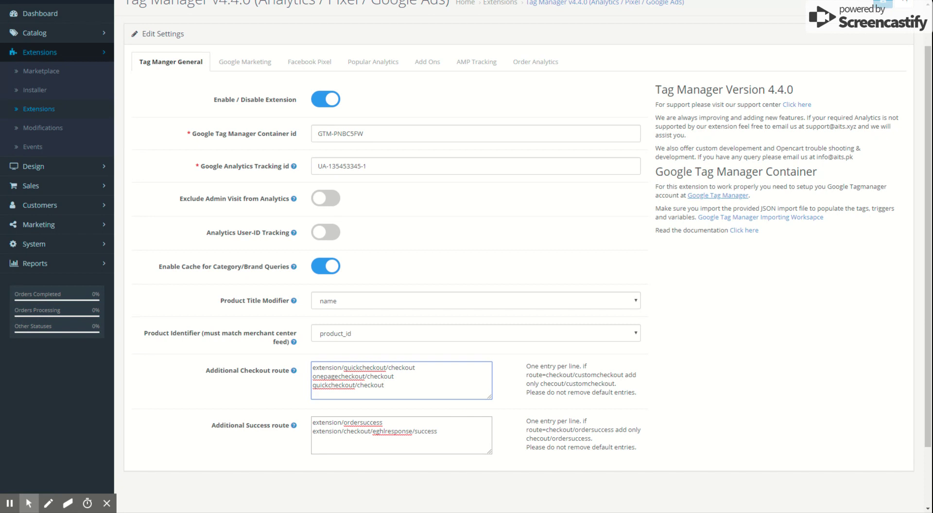
{"action": "left_click_drag", "start_coordinate": [490, 397], "coordinate": [497, 427]}
{"action": "left_click", "coordinate": [396, 388]}
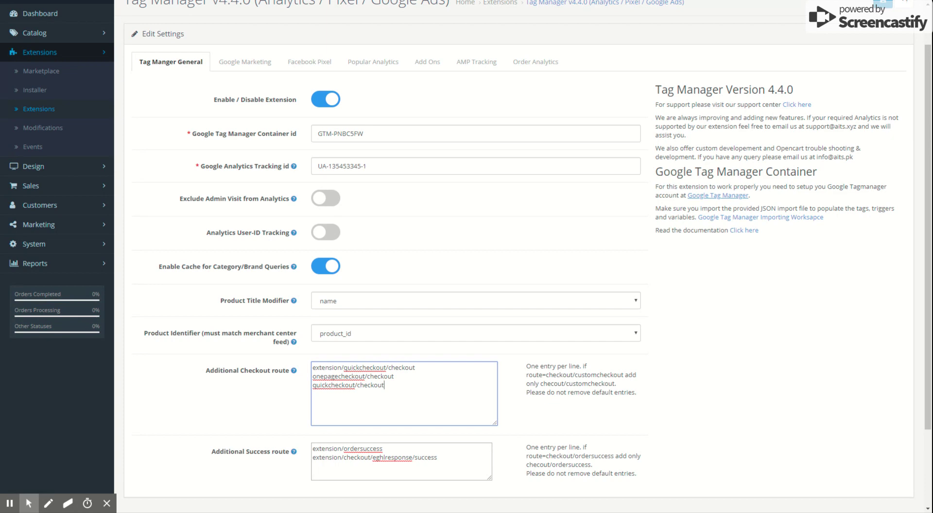
{"action": "left_click_drag", "start_coordinate": [387, 388], "coordinate": [314, 387]}
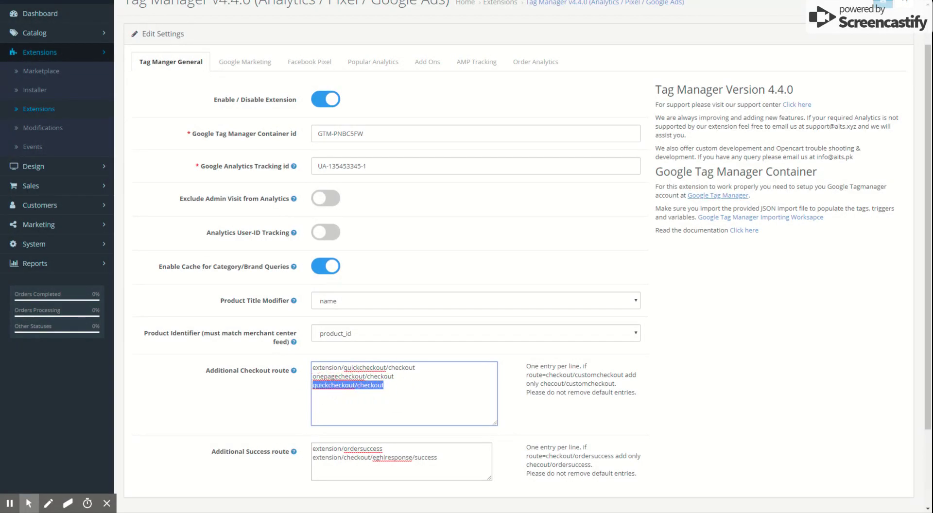
{"action": "left_click_drag", "start_coordinate": [394, 377], "coordinate": [302, 399]}
{"action": "left_click", "coordinate": [384, 394]}
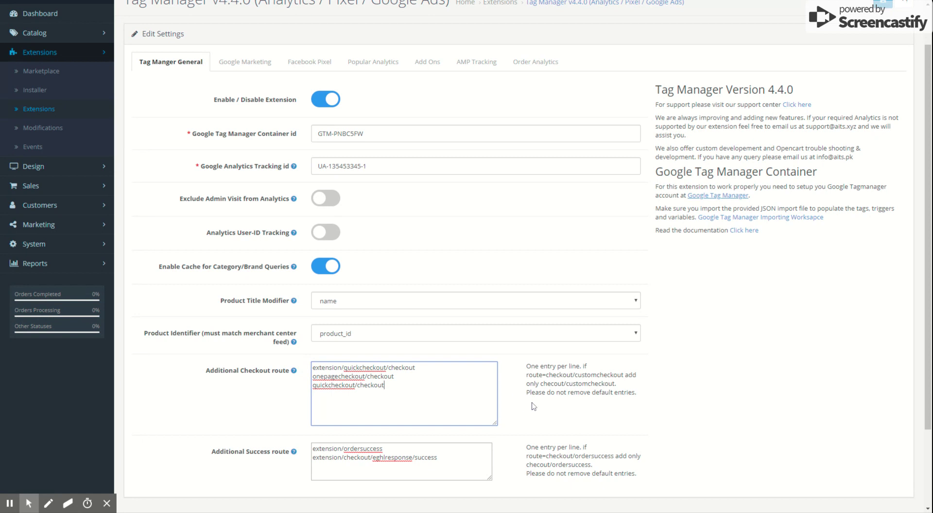
- Enlarge the Additional Success route box to review its routes, then return to the top
{"action": "scroll", "coordinate": [514, 391], "scroll_direction": "down", "scroll_amount": 2}
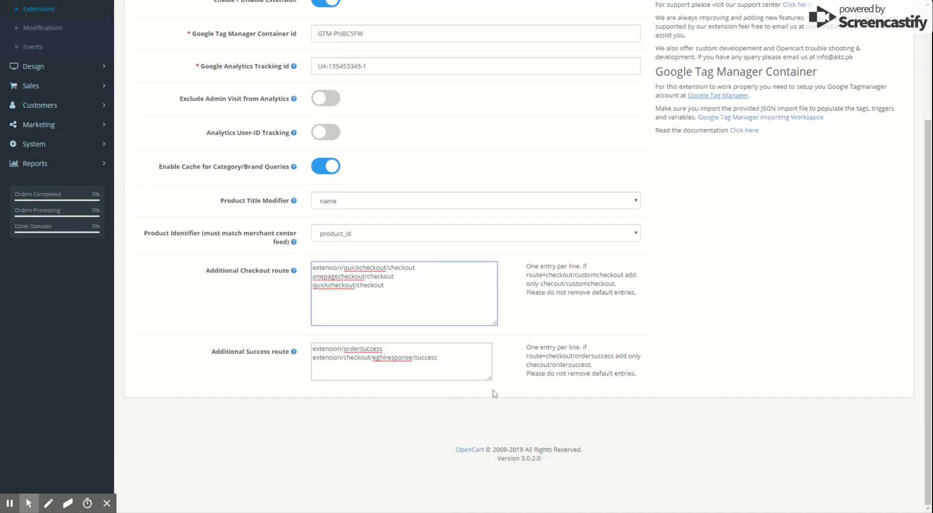
{"action": "left_click_drag", "start_coordinate": [490, 379], "coordinate": [489, 443]}
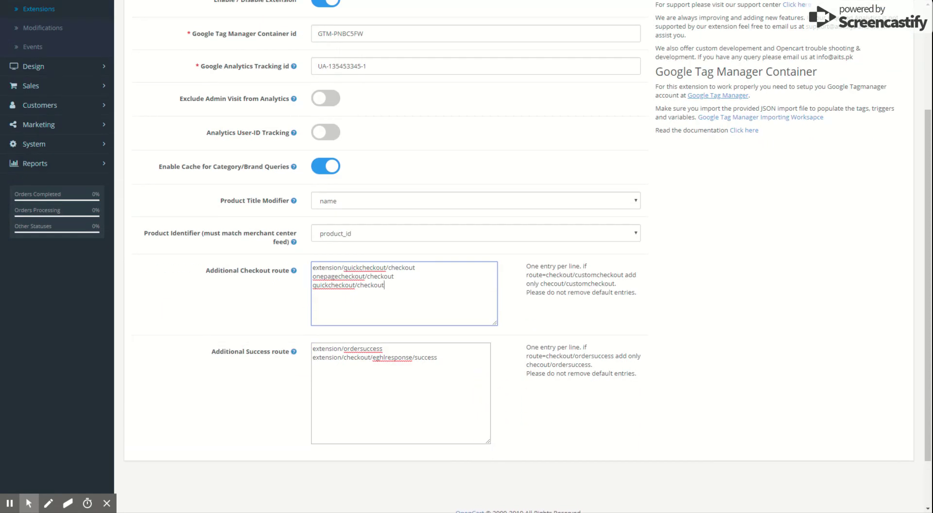
{"action": "left_click_drag", "start_coordinate": [450, 356], "coordinate": [290, 363]}
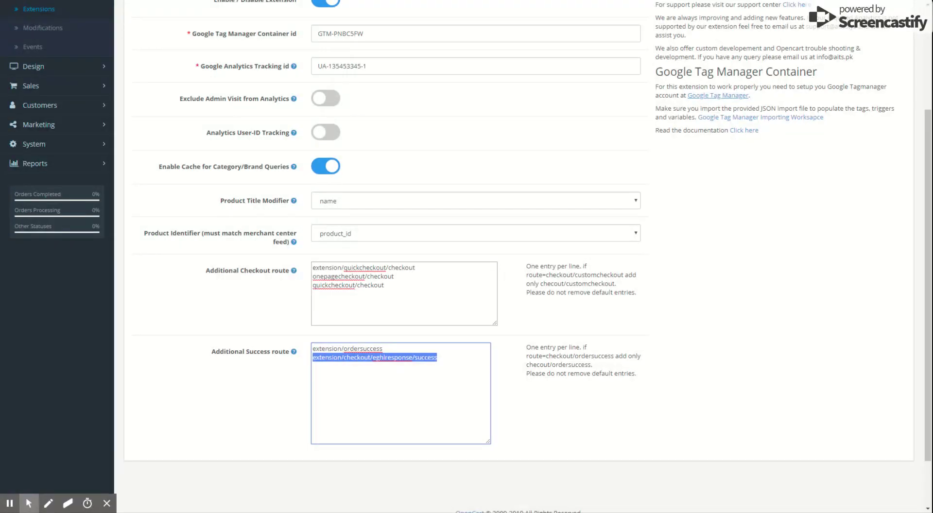
{"action": "left_click", "coordinate": [438, 357]}
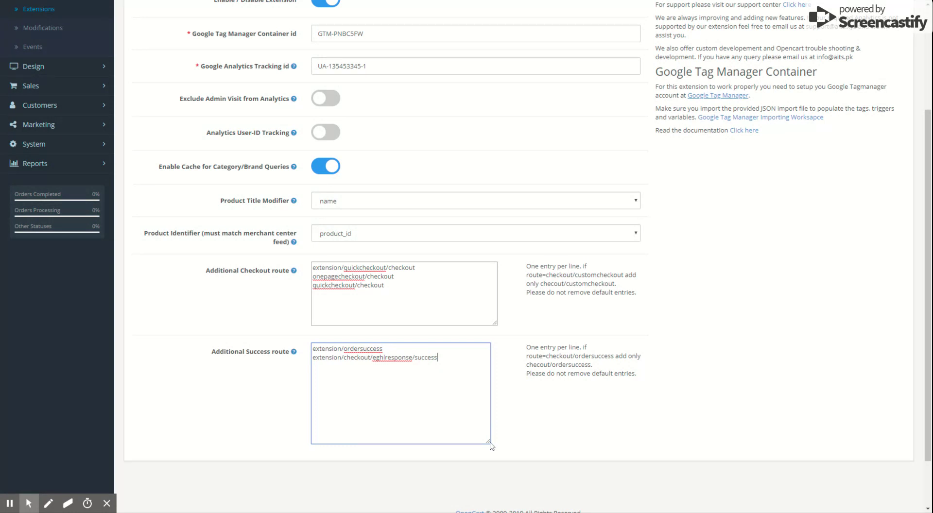
{"action": "scroll", "coordinate": [488, 441], "scroll_direction": "up", "scroll_amount": 1}
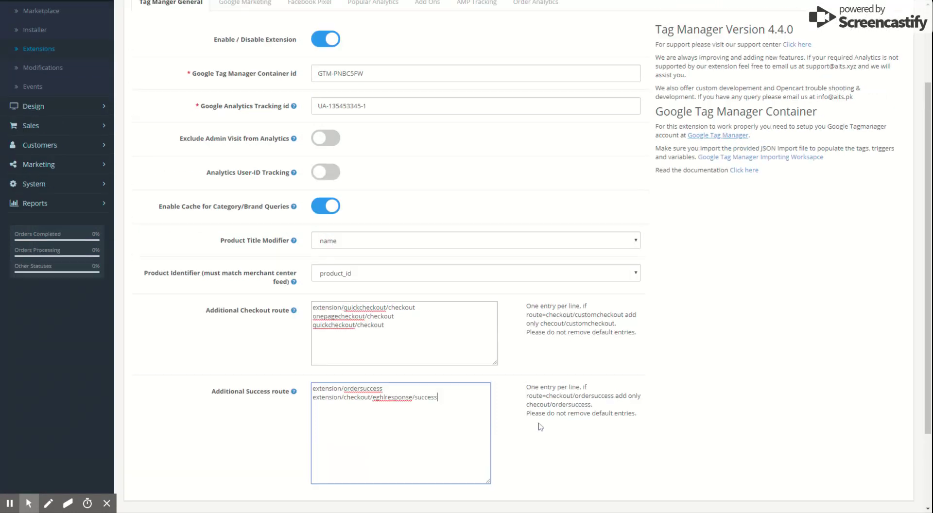
{"action": "scroll", "coordinate": [488, 442], "scroll_direction": "down", "scroll_amount": 3}
{"action": "scroll", "coordinate": [488, 441], "scroll_direction": "up", "scroll_amount": 5}
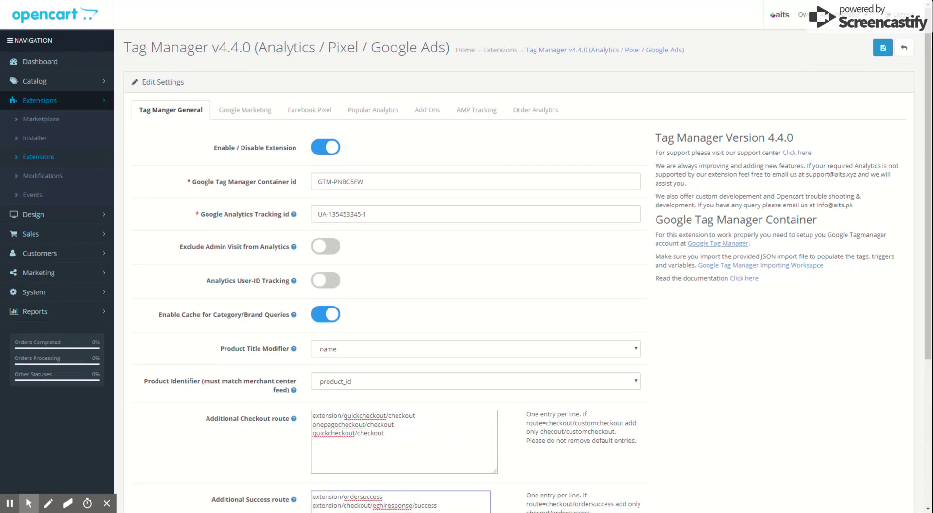
{"action": "scroll", "coordinate": [404, 396], "scroll_direction": "down", "scroll_amount": 4}
{"action": "scroll", "coordinate": [403, 396], "scroll_direction": "up", "scroll_amount": 2}
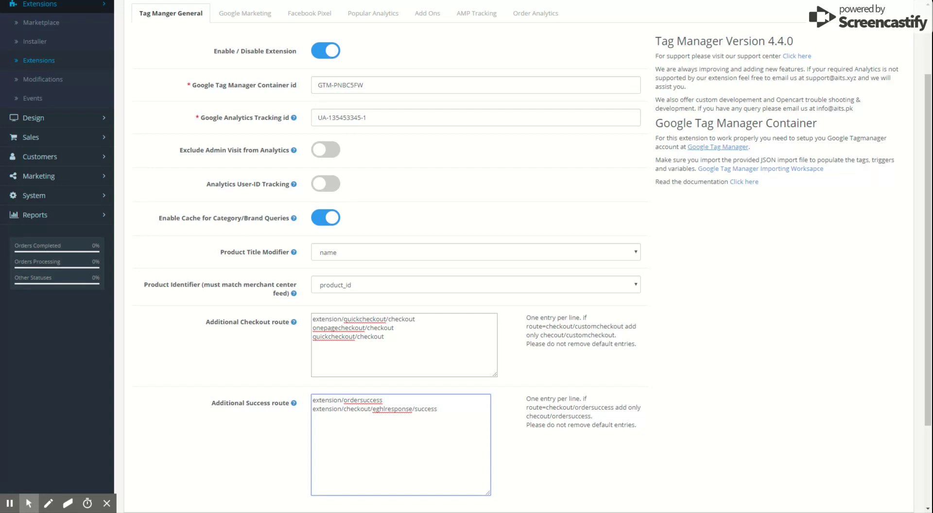
{"action": "scroll", "coordinate": [559, 404], "scroll_direction": "up", "scroll_amount": 3}
{"action": "scroll", "coordinate": [555, 404], "scroll_direction": "down", "scroll_amount": 1}
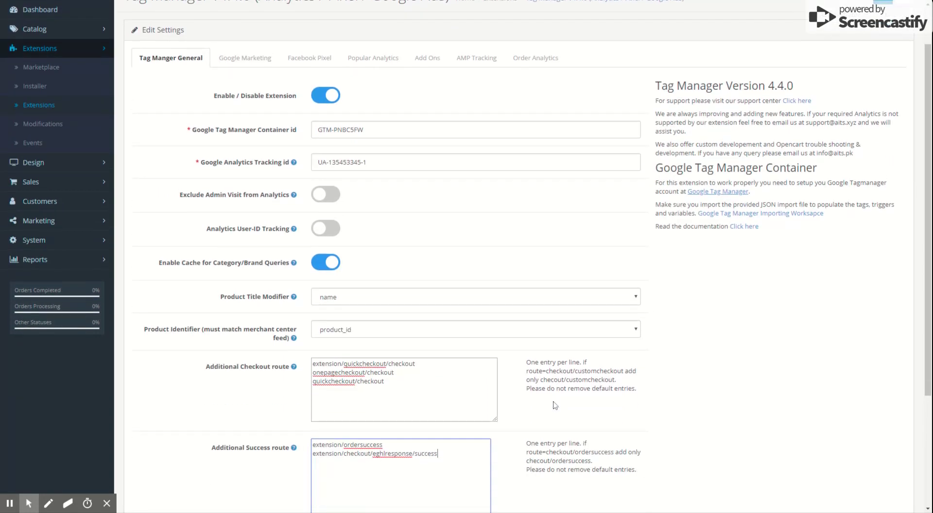
{"action": "scroll", "coordinate": [555, 405], "scroll_direction": "down", "scroll_amount": 1}
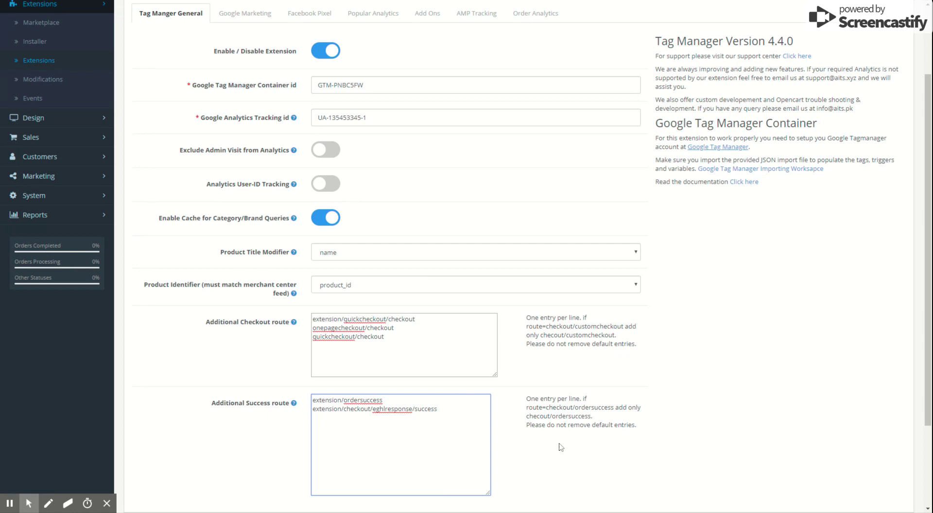
{"action": "scroll", "coordinate": [541, 433], "scroll_direction": "up", "scroll_amount": 2}
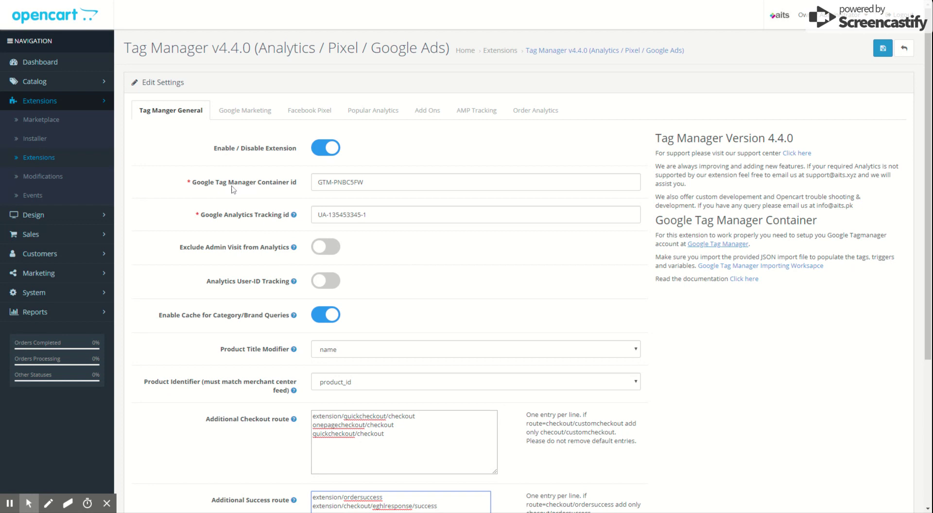
- Turn on Google Ads conversion tracking and enter the AW- prefixed conversion ID
{"action": "left_click", "coordinate": [256, 115]}
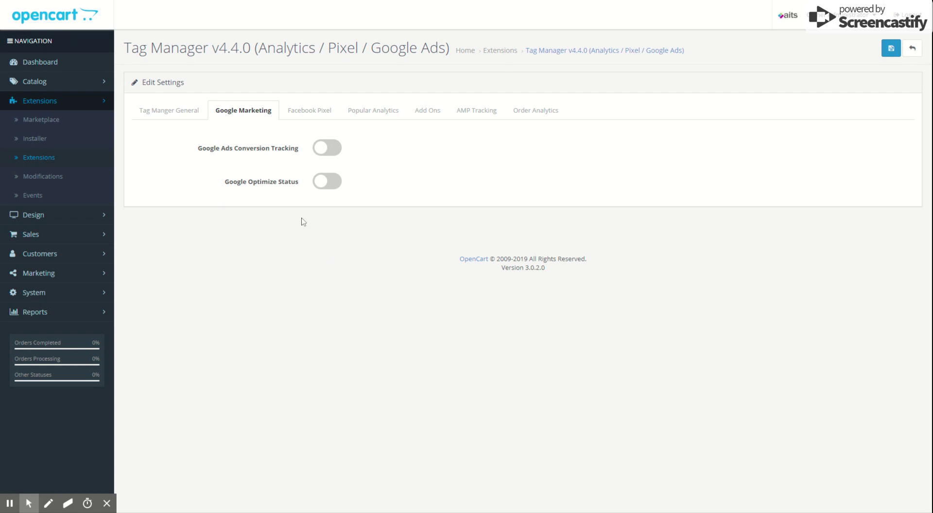
{"action": "left_click", "coordinate": [334, 153]}
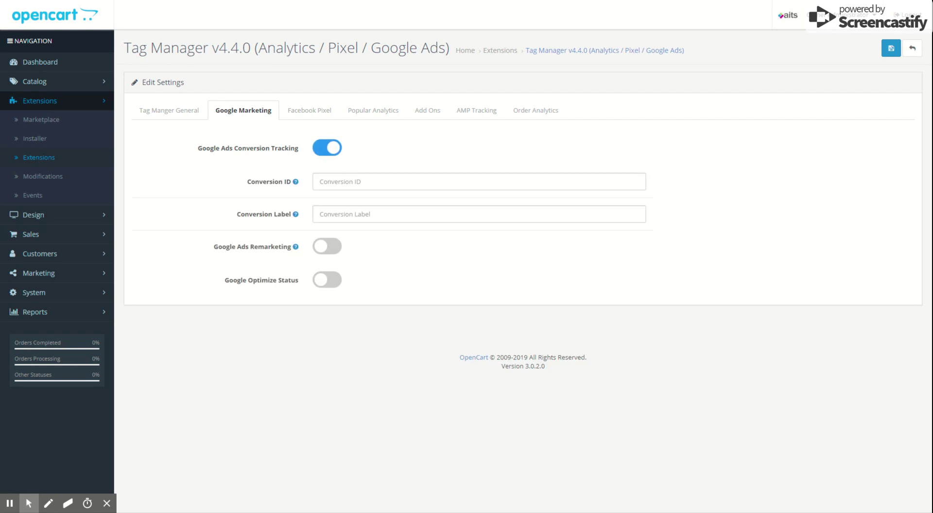
{"action": "left_click", "coordinate": [350, 182]}
{"action": "type", "text": "hdhdhdhd"}
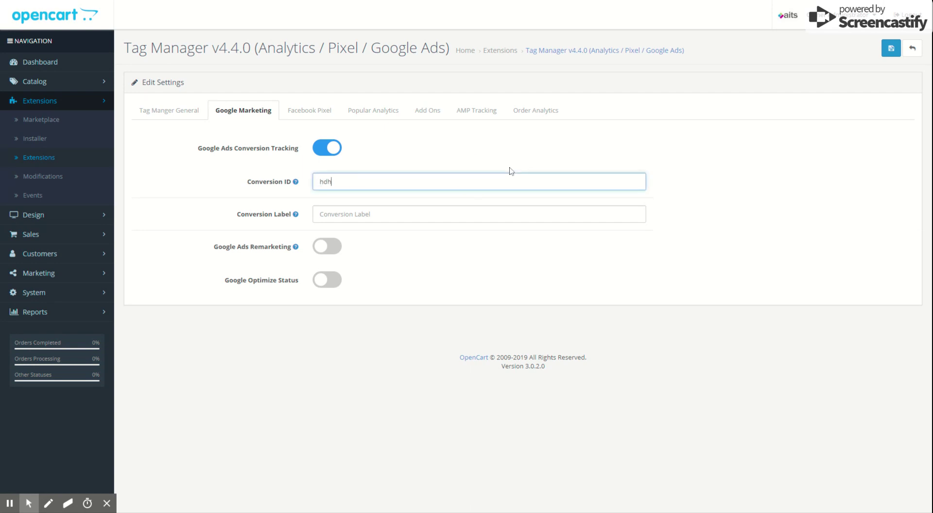
{"action": "key", "text": "BackSpace"}
{"action": "key", "text": "BackSpace"}
{"action": "key", "text": "BackSpace"}
{"action": "key", "text": "BackSpace"}
{"action": "key", "text": "BackSpace"}
{"action": "key", "text": "BackSpace"}
{"action": "key", "text": "BackSpace"}
{"action": "key", "text": "BackSpace"}
{"action": "type", "text": "7747847474"}
{"action": "key", "text": "Home"}
{"action": "type", "text": "AW"}
{"action": "key", "text": "BackSpace"}
{"action": "key", "text": "BackSpace"}
- Fill in the conversion label and switch on Google Ads remarketing
{"action": "left_click", "coordinate": [433, 214]}
{"action": "type", "text": "fd"}
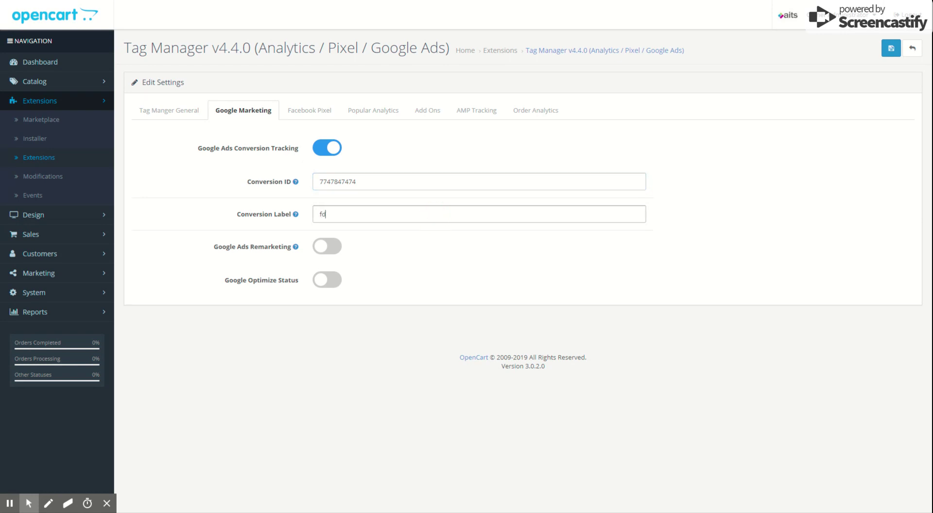
{"action": "type", "text": "dsffsdf3dfdfd"}
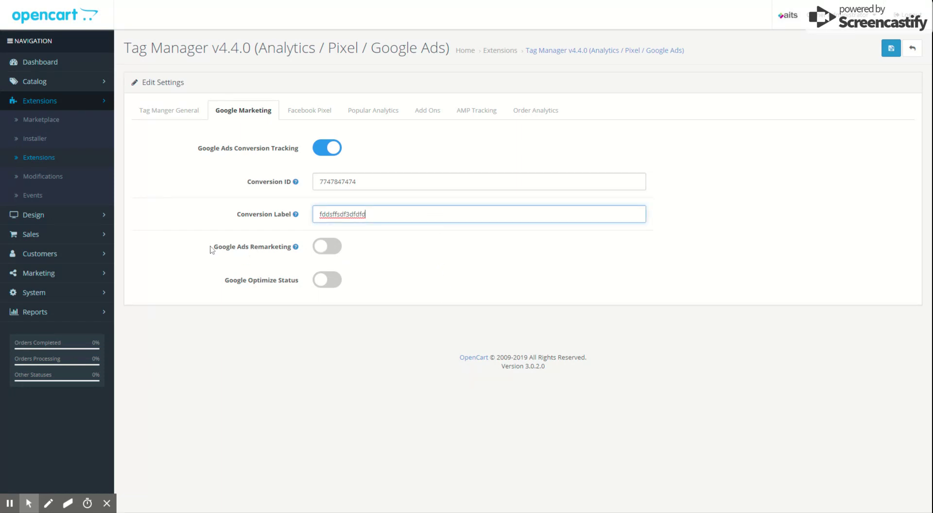
{"action": "left_click", "coordinate": [333, 249]}
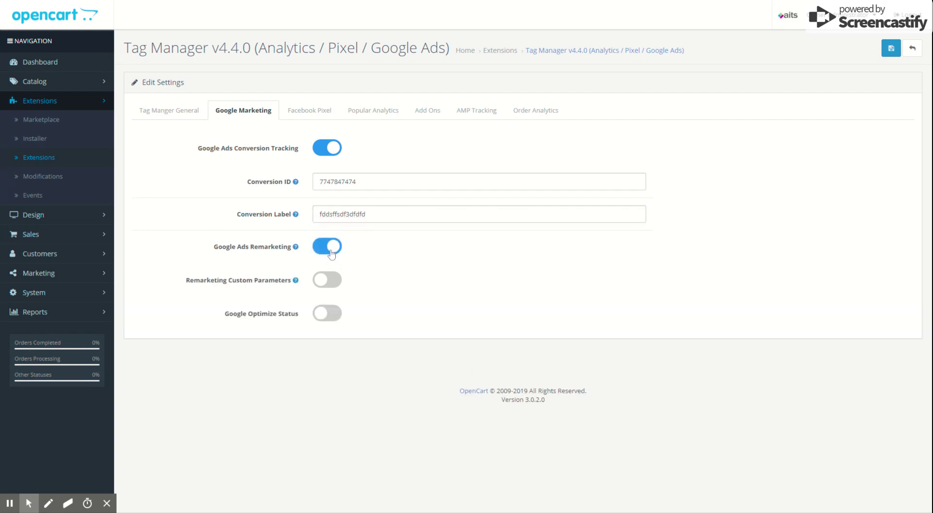
- Turn on remarketing custom parameters ecomm_pagetype, ecomm_totalvalue and ecomm_prodid
{"action": "mouse_move", "coordinate": [233, 287]}
{"action": "left_click", "coordinate": [334, 280]}
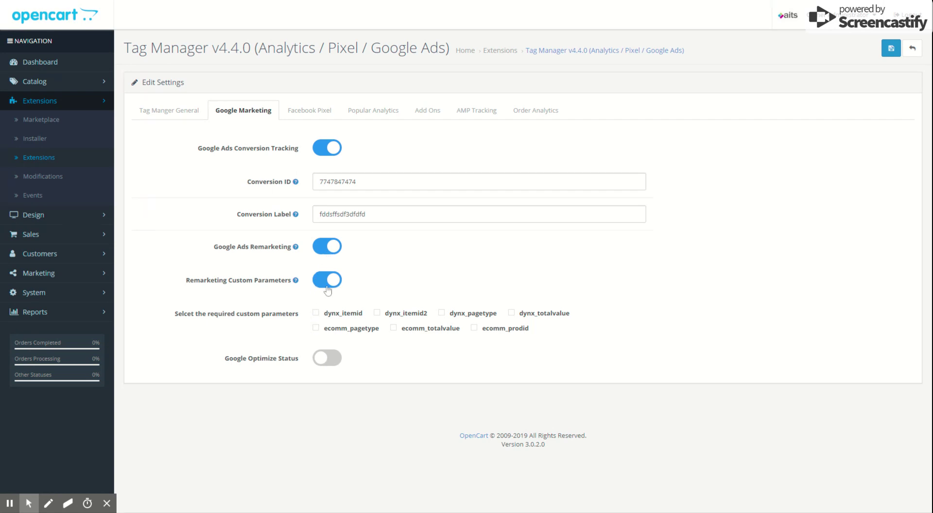
{"action": "left_click", "coordinate": [352, 330]}
{"action": "left_click", "coordinate": [401, 331]}
{"action": "left_click", "coordinate": [486, 332]}
- Try the Google Optimize toggle but leave Google Optimize switched off
{"action": "left_click", "coordinate": [330, 358]}
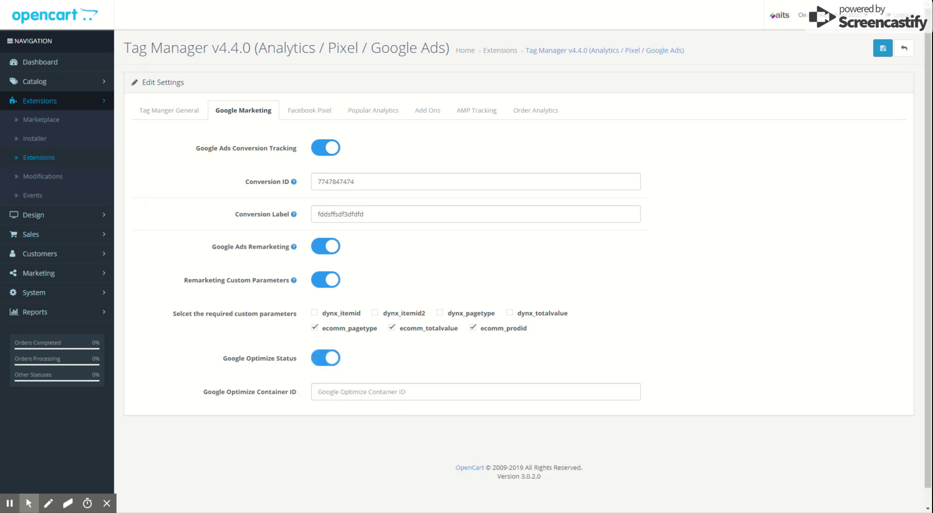
{"action": "left_click", "coordinate": [336, 397]}
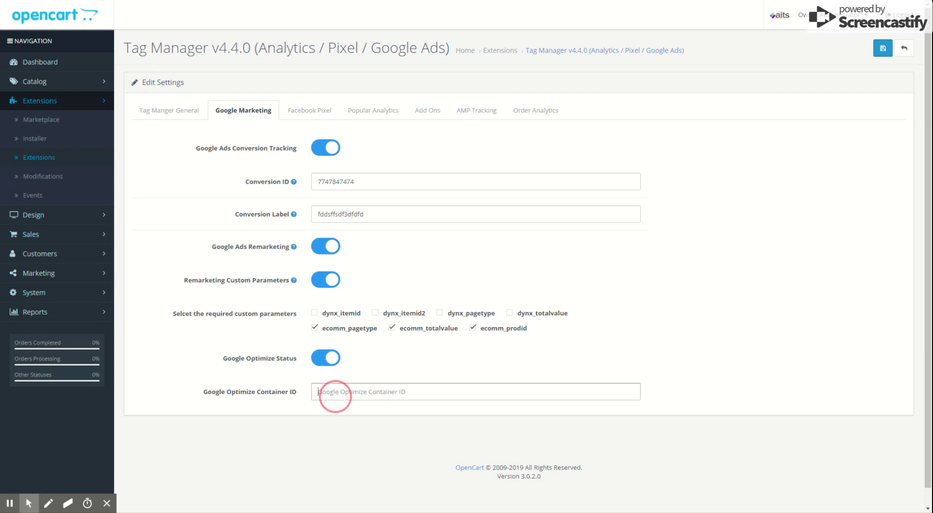
{"action": "left_click", "coordinate": [319, 365]}
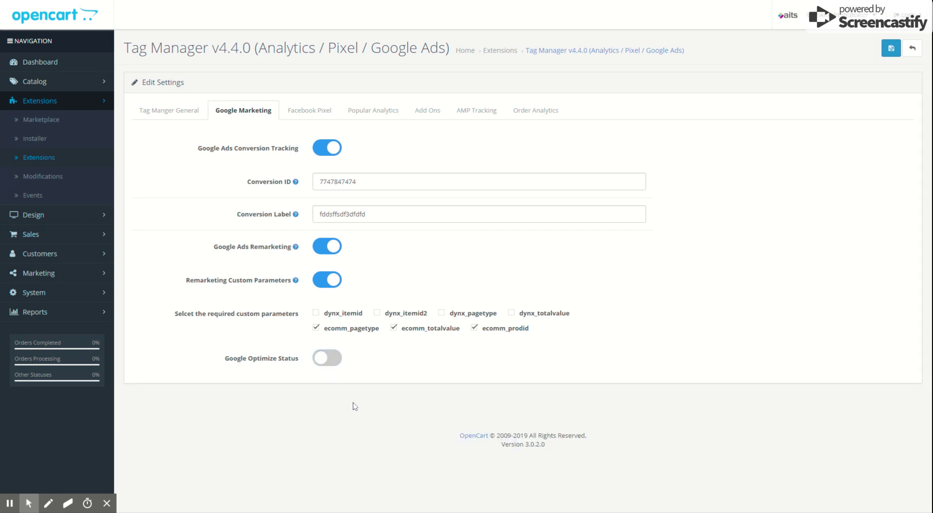
{"action": "left_click", "coordinate": [321, 365]}
{"action": "left_click", "coordinate": [320, 366]}
{"action": "left_click", "coordinate": [308, 110]}
- Turn on Facebook Pixel tracking, paste the pixel ID, and enable alternate currency in Euro
{"action": "left_click", "coordinate": [335, 150]}
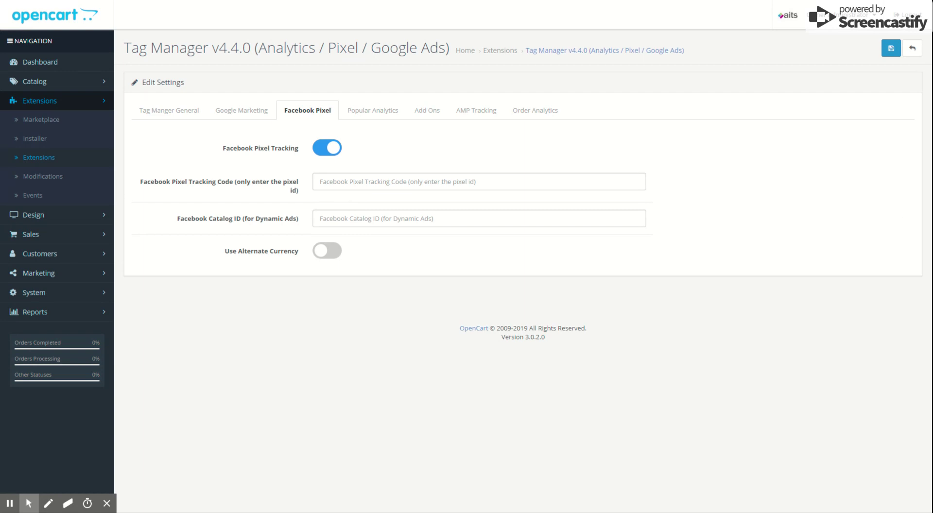
{"action": "left_click", "coordinate": [418, 181]}
{"action": "key", "text": "ctrl+v"}
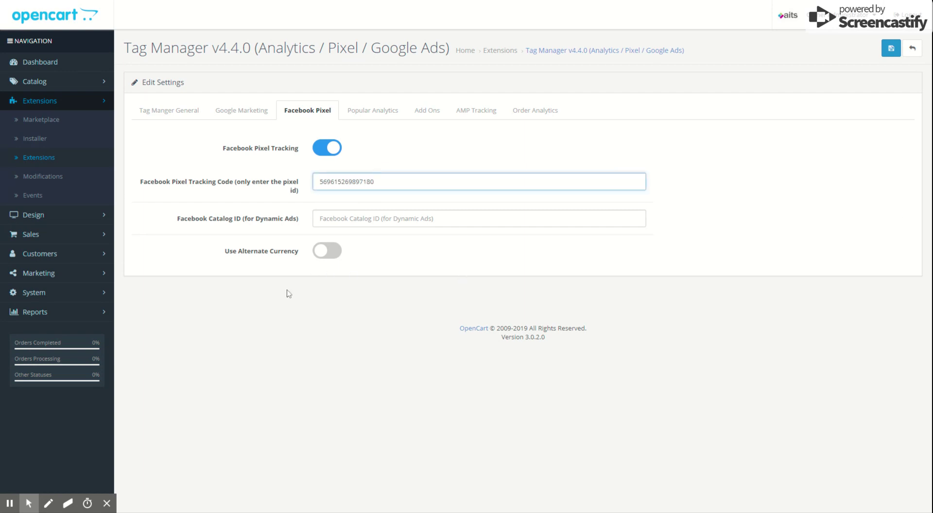
{"action": "left_click", "coordinate": [369, 220]}
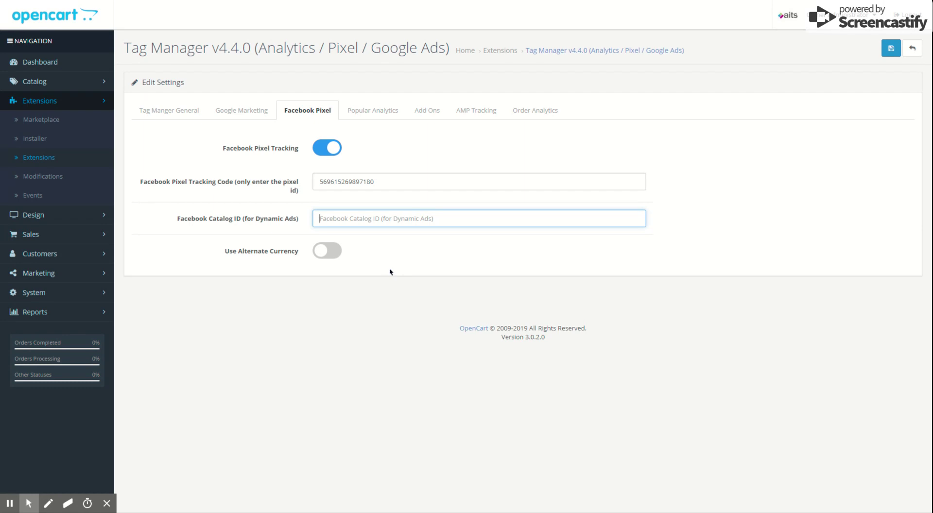
{"action": "left_click", "coordinate": [373, 230]}
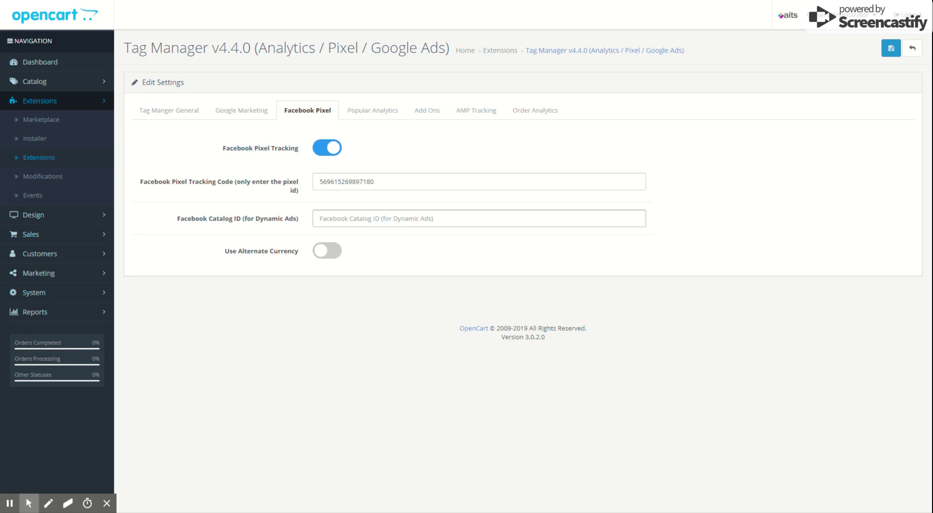
{"action": "left_click", "coordinate": [319, 218]}
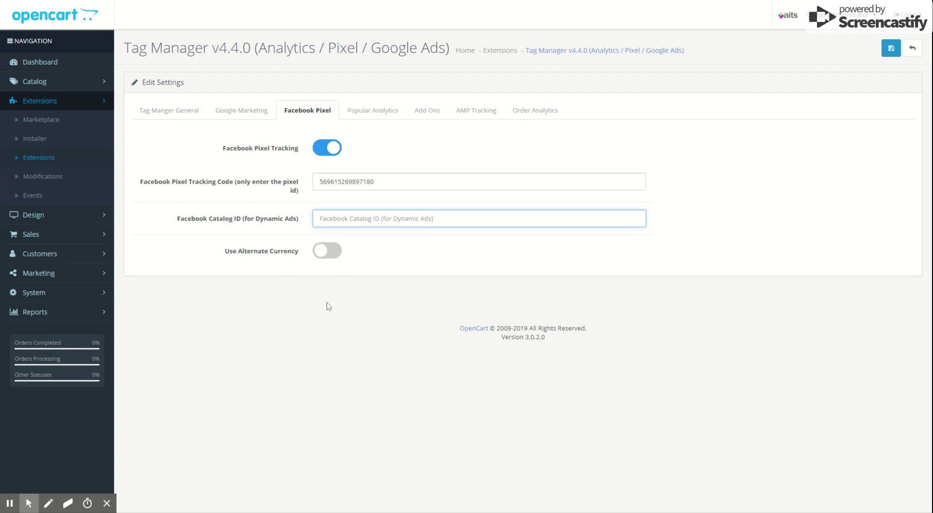
{"action": "left_click", "coordinate": [336, 259]}
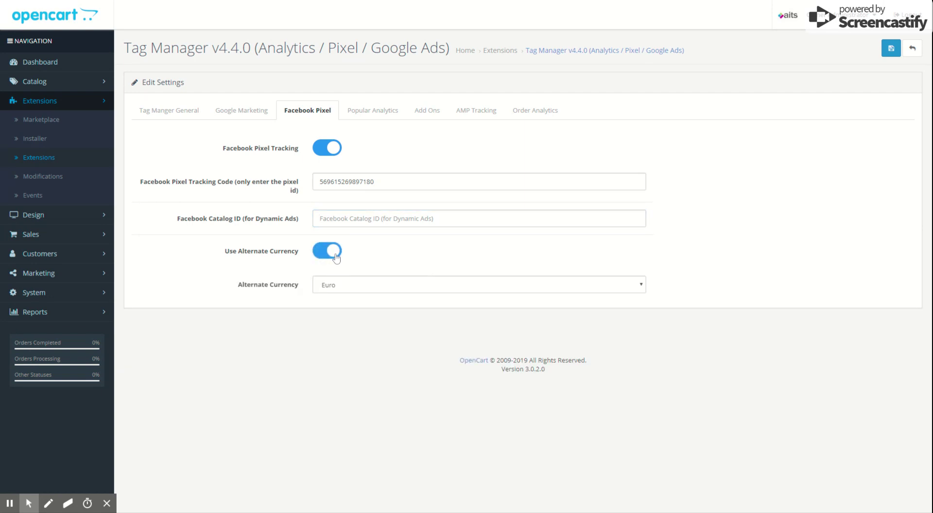
{"action": "left_click", "coordinate": [377, 287]}
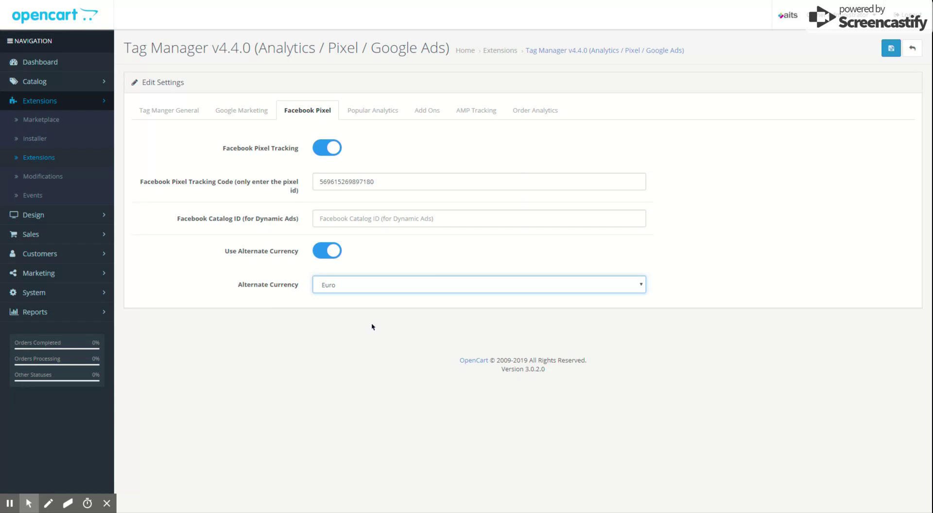
- Set the Facebook Pixel alternate currency to US Dollar instead of Pound Sterling
{"action": "key", "text": "Down"}
{"action": "left_click", "coordinate": [371, 321]}
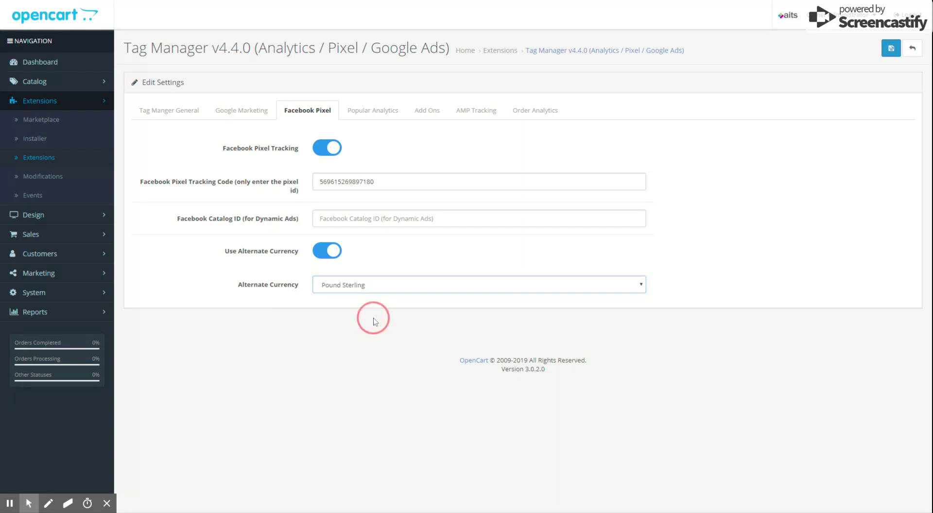
{"action": "left_click", "coordinate": [352, 291]}
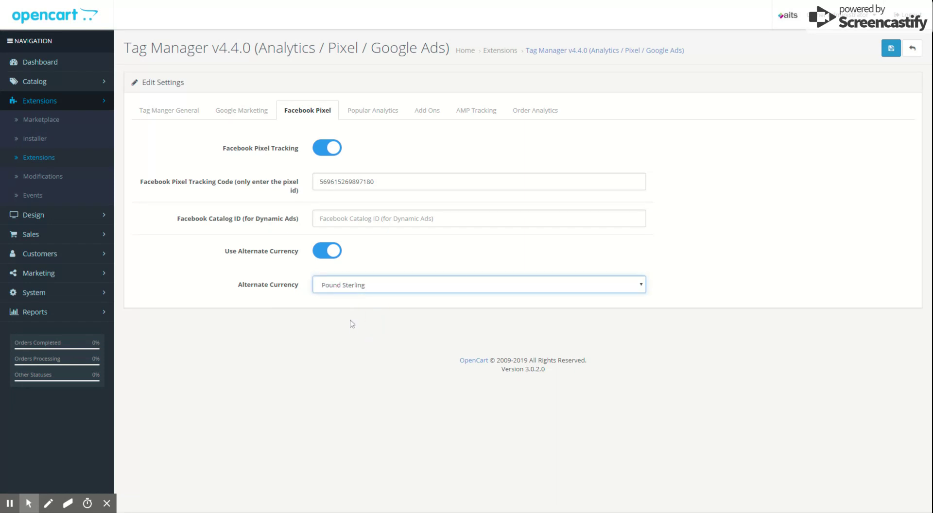
{"action": "left_click", "coordinate": [343, 330]}
{"action": "left_click", "coordinate": [359, 290]}
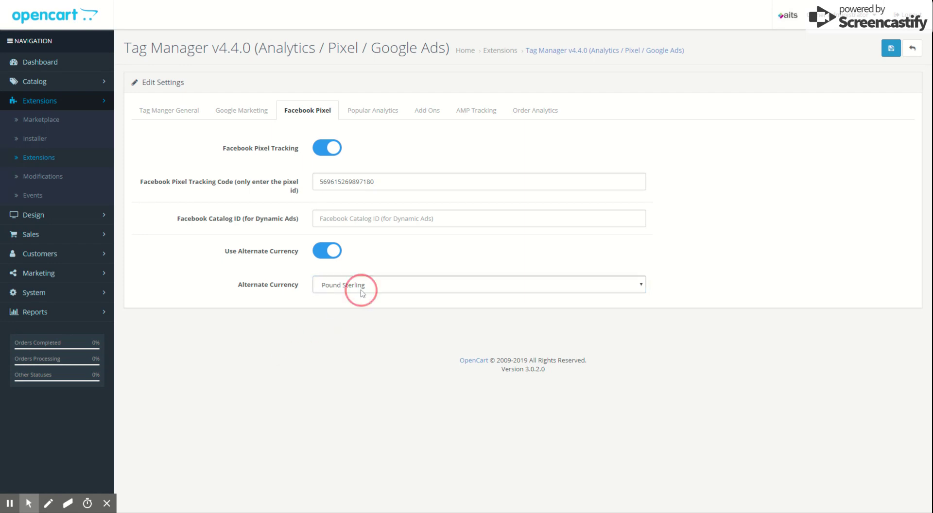
{"action": "left_click", "coordinate": [362, 310]}
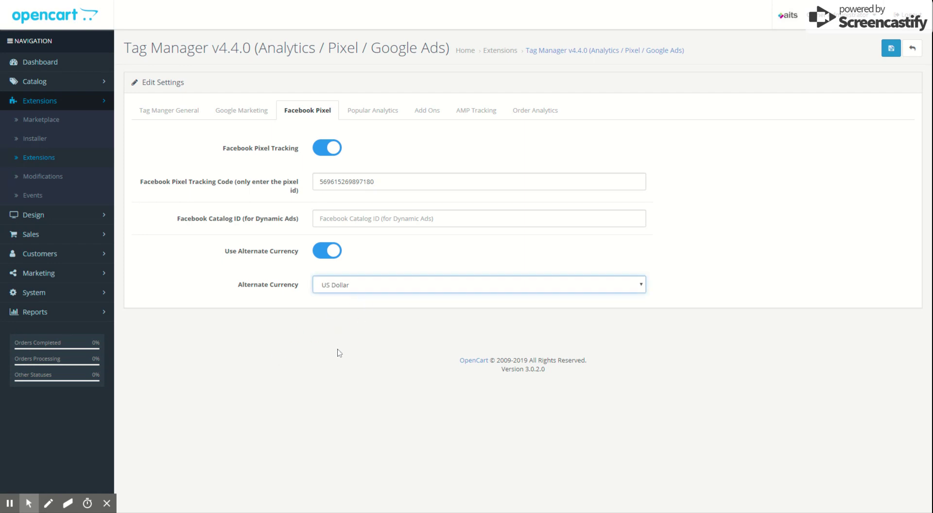
{"action": "left_click", "coordinate": [383, 118]}
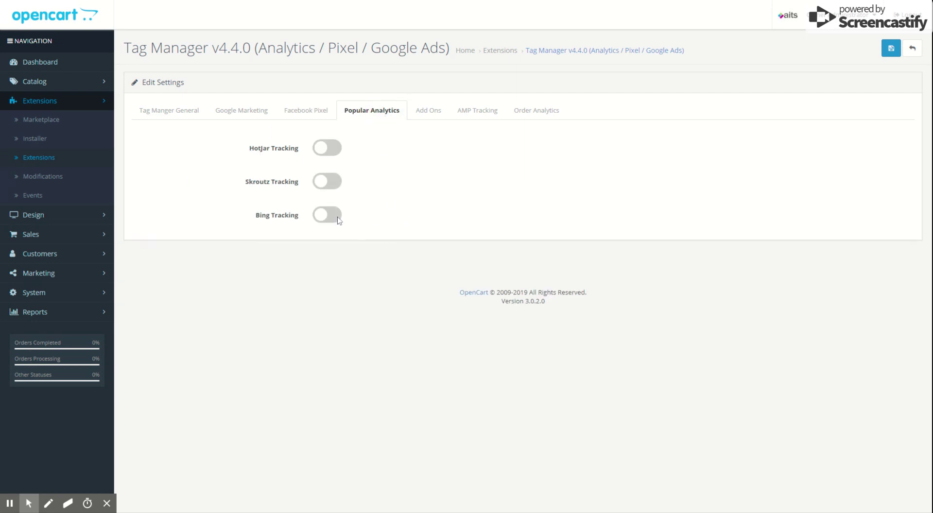
- Test the HotJar, Skroutz and Bing tracking toggles in Popular Analytics, leaving all three off
{"action": "left_click", "coordinate": [330, 154]}
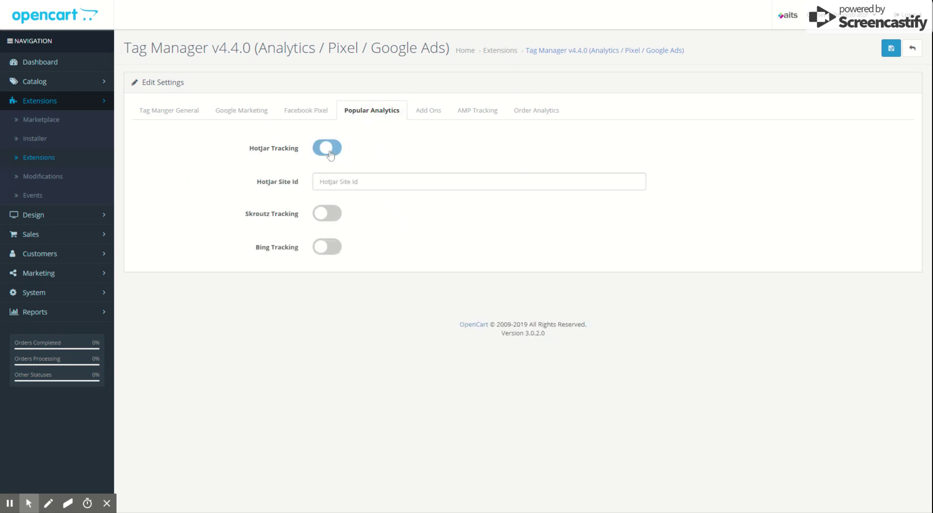
{"action": "left_click", "coordinate": [330, 155]}
{"action": "left_click", "coordinate": [330, 181]}
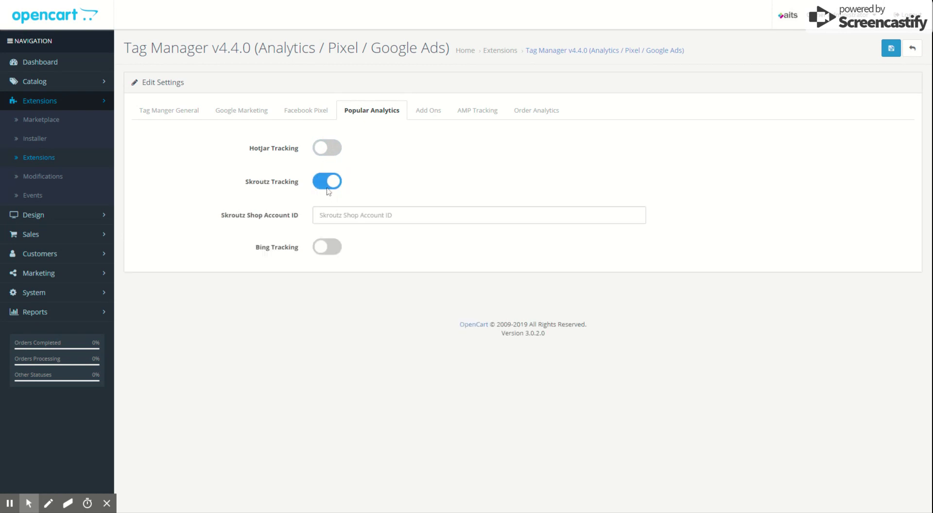
{"action": "left_click", "coordinate": [328, 184]}
{"action": "left_click", "coordinate": [327, 214]}
{"action": "left_click", "coordinate": [321, 224]}
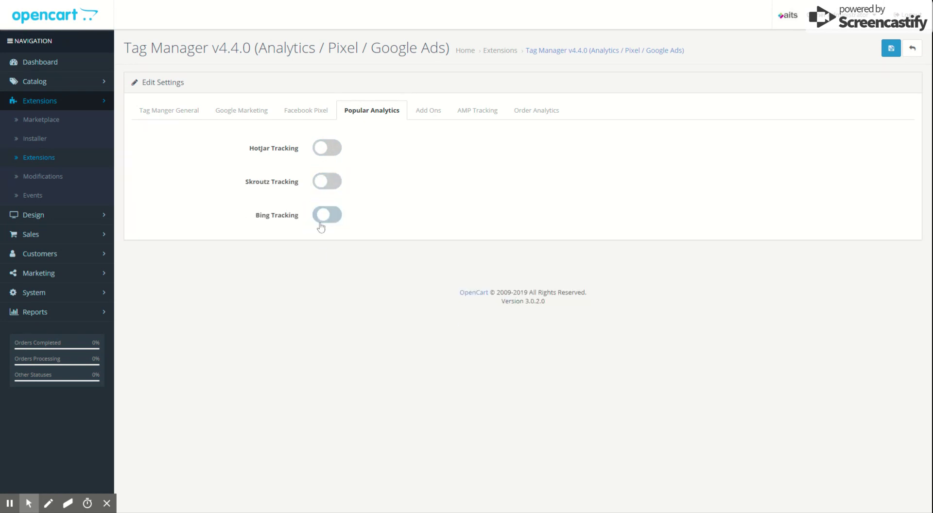
- Under Add Ons, leave Zen Chat off and toggle Show EU Cookie Consent to reveal its fields
{"action": "left_click", "coordinate": [443, 110]}
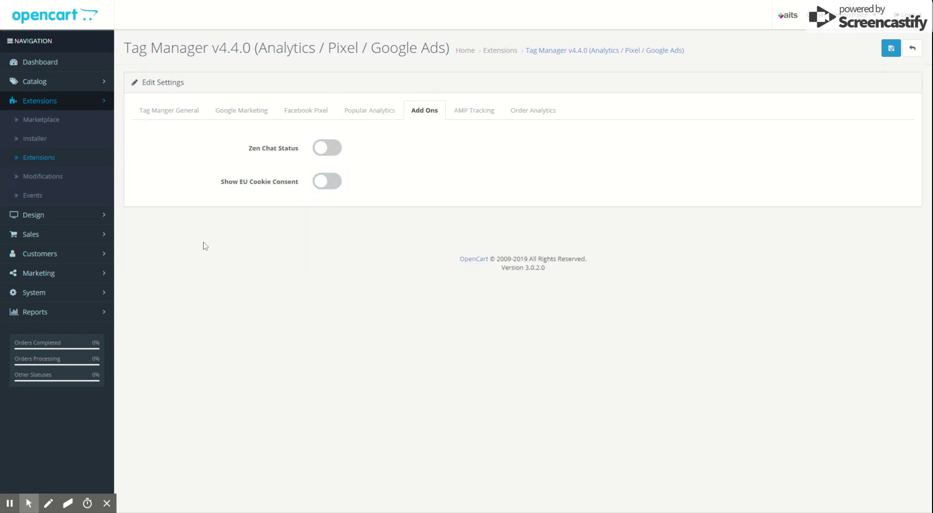
{"action": "left_click", "coordinate": [331, 154]}
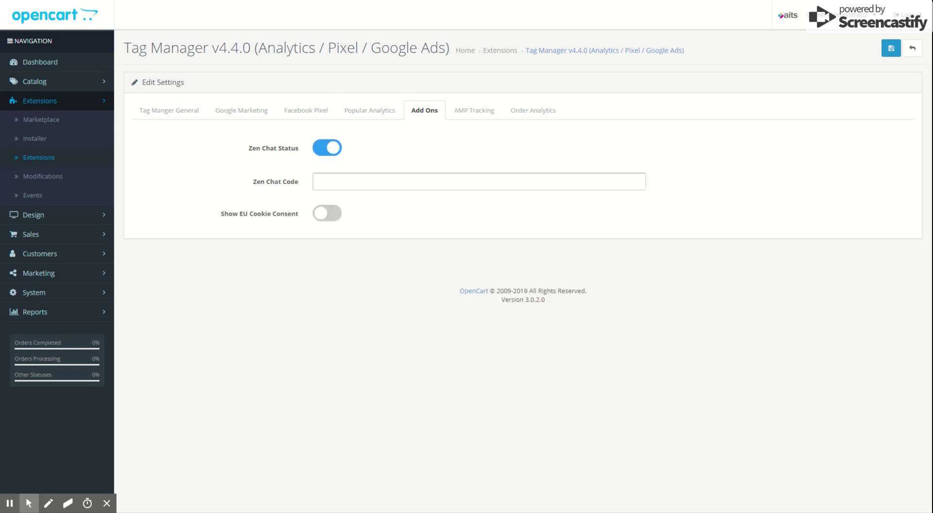
{"action": "left_click", "coordinate": [326, 152]}
{"action": "left_click", "coordinate": [327, 152]}
{"action": "left_click", "coordinate": [314, 154]}
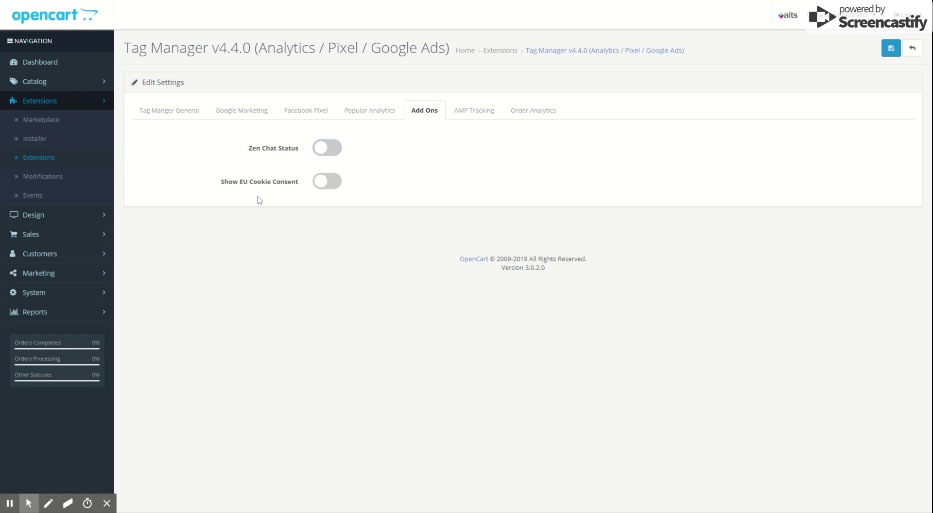
{"action": "left_click", "coordinate": [327, 191]}
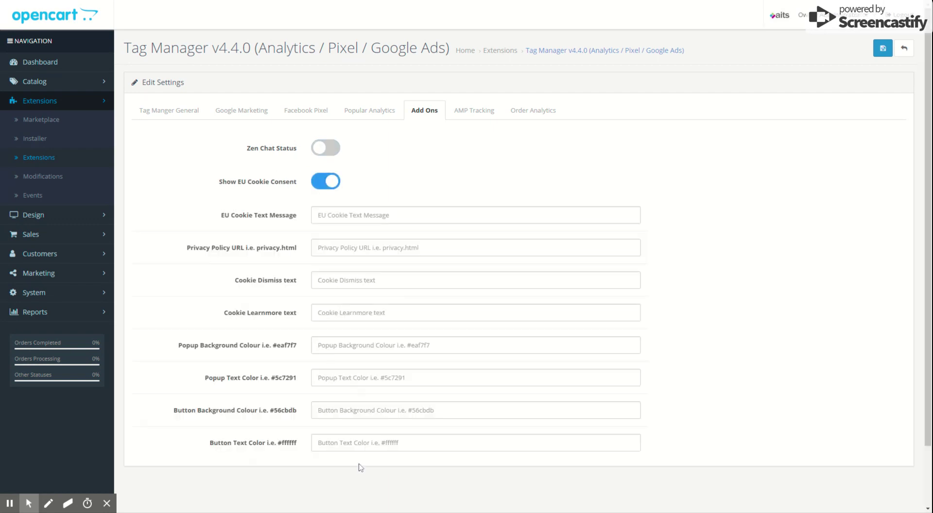
{"action": "scroll", "coordinate": [359, 423], "scroll_direction": "down", "scroll_amount": 1}
{"action": "scroll", "coordinate": [360, 421], "scroll_direction": "up", "scroll_amount": 1}
{"action": "left_click", "coordinate": [318, 185]}
- Leave AMP Tagmanager tracking off and save the Tag Manager settings
{"action": "left_click", "coordinate": [474, 111]}
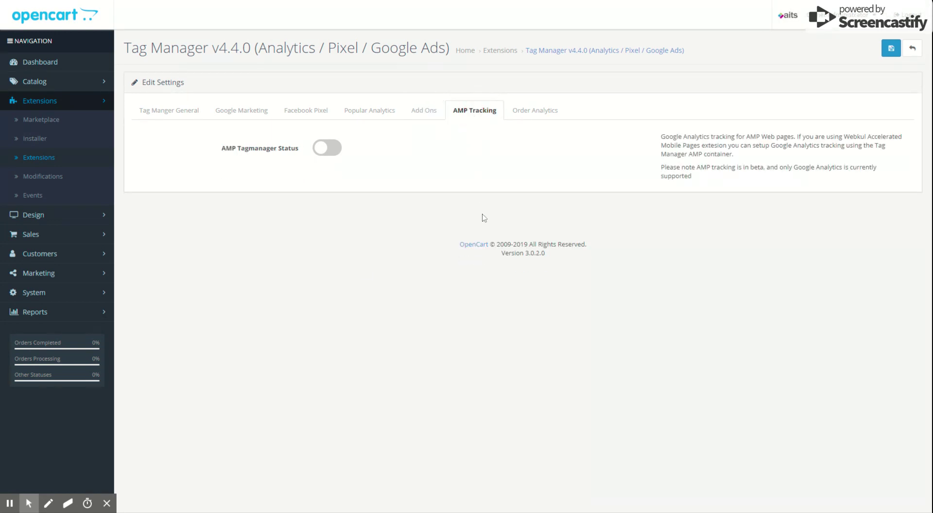
{"action": "left_click", "coordinate": [331, 153]}
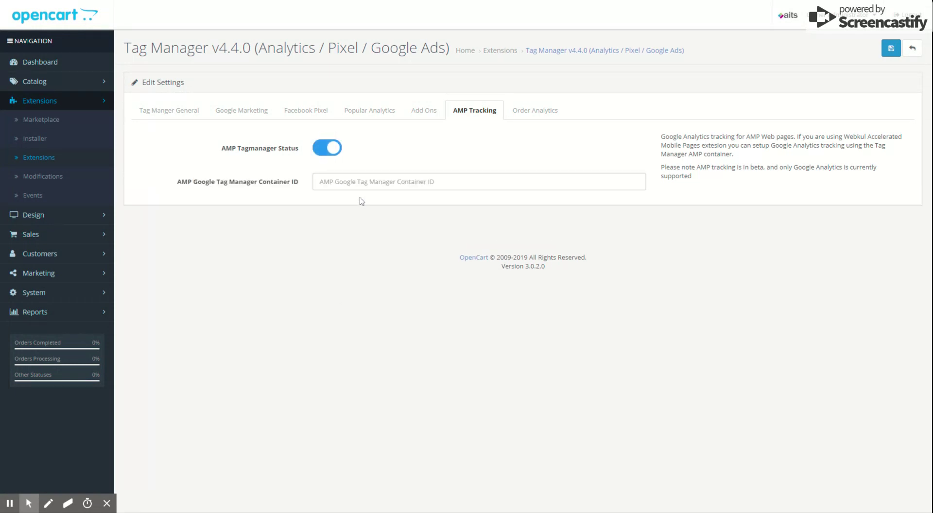
{"action": "left_click", "coordinate": [323, 155]}
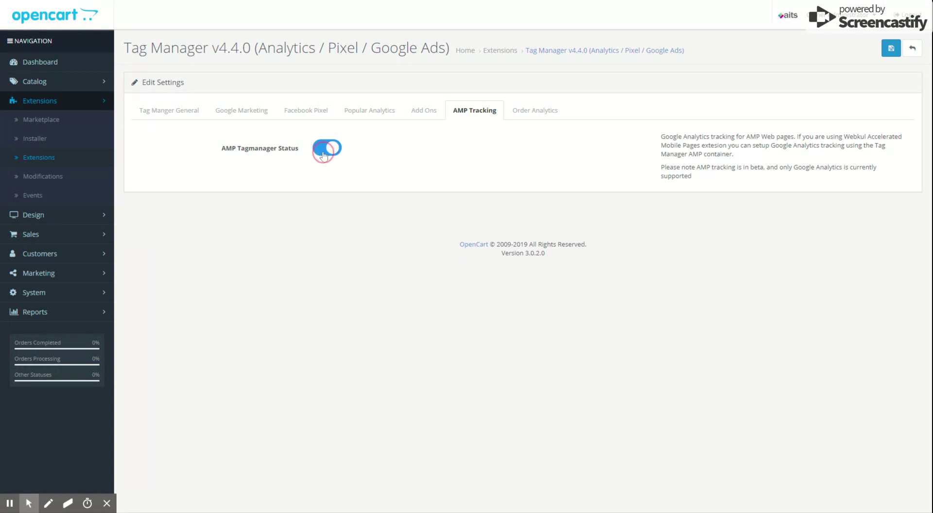
{"action": "left_click", "coordinate": [323, 155]}
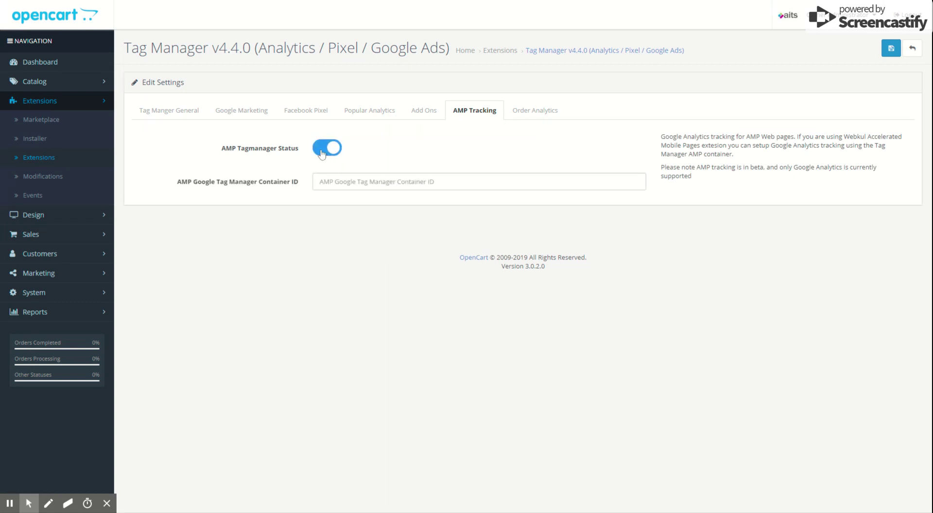
{"action": "left_click", "coordinate": [321, 153]}
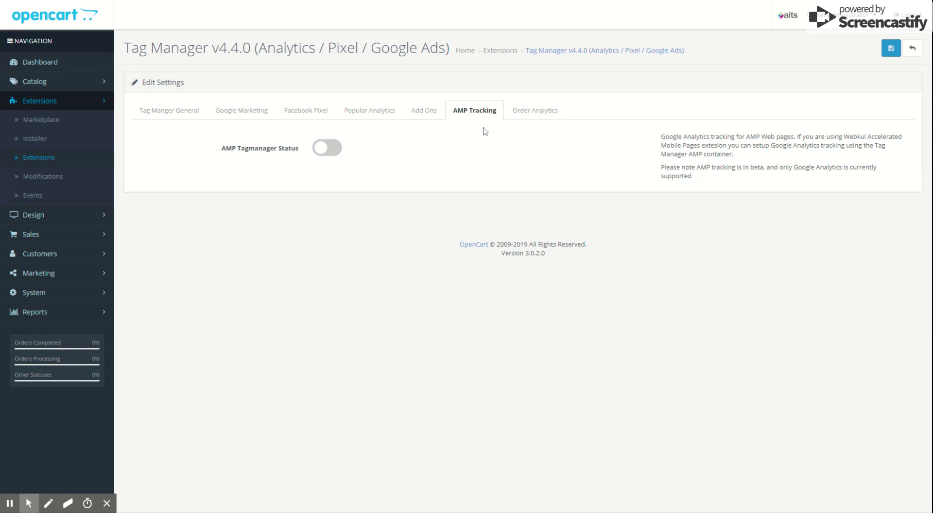
{"action": "left_click", "coordinate": [891, 48]}
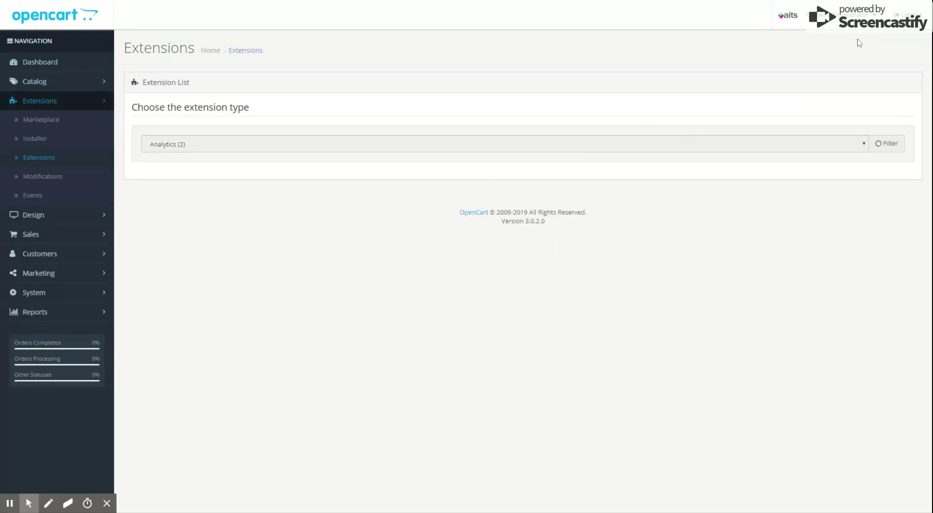
{"action": "left_click", "coordinate": [860, 17]}
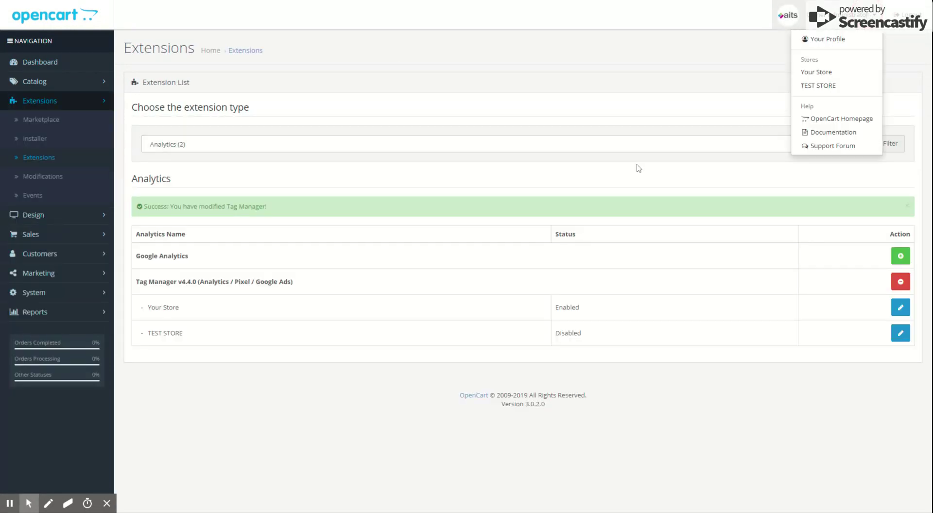
- Open the Your Store storefront and review the GTM preview's fired tags, including Conversion Linker and Pixel Base
{"action": "left_click", "coordinate": [839, 75]}
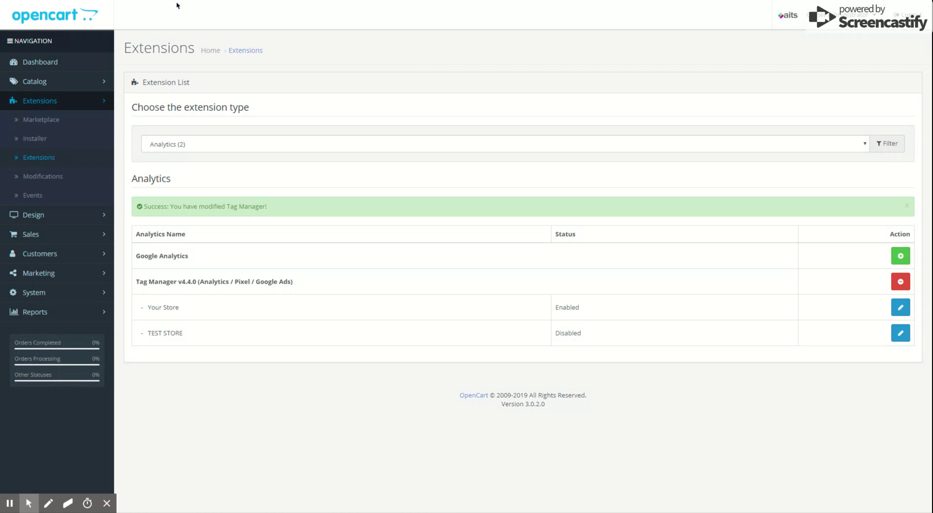
{"action": "key", "text": "ctrl+Tab"}
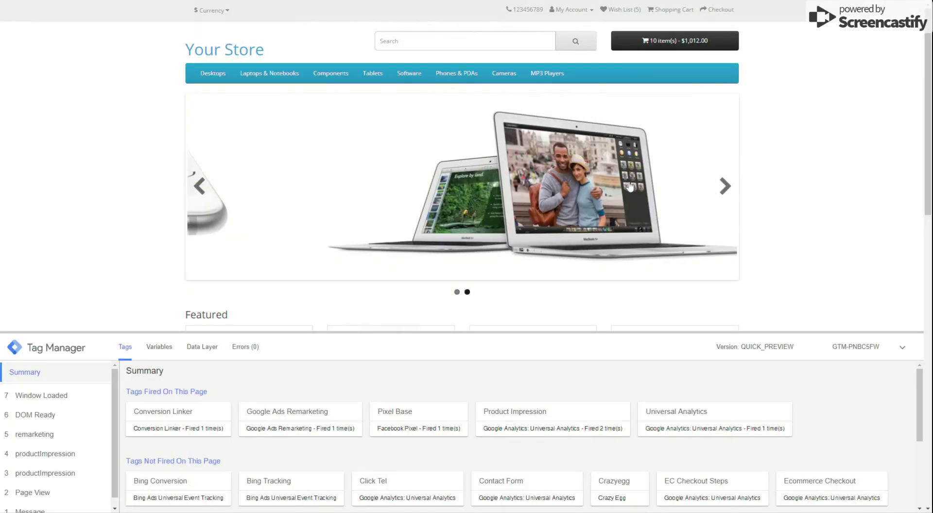
{"action": "scroll", "coordinate": [695, 242], "scroll_direction": "down", "scroll_amount": 5}
{"action": "scroll", "coordinate": [695, 241], "scroll_direction": "down", "scroll_amount": 5}
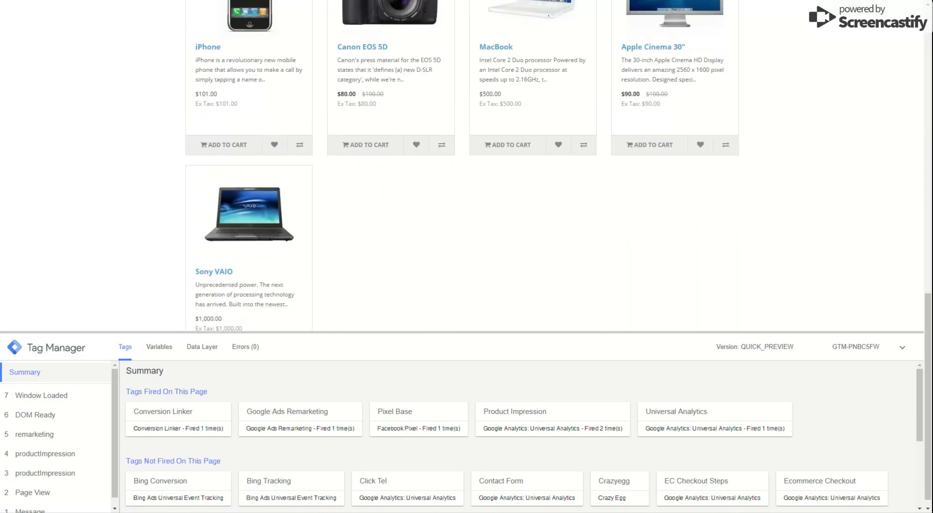